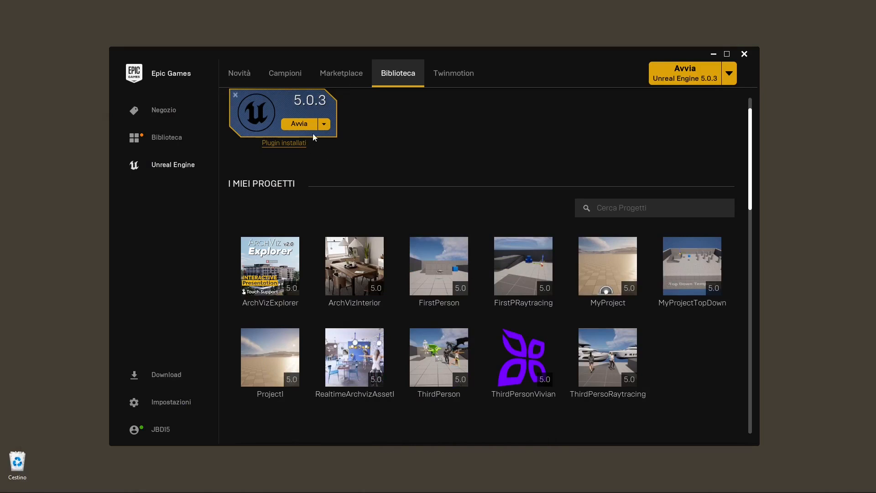
Launch Unreal Engine 5.0.3 and choose the First Person template from the Games category
click(303, 125)
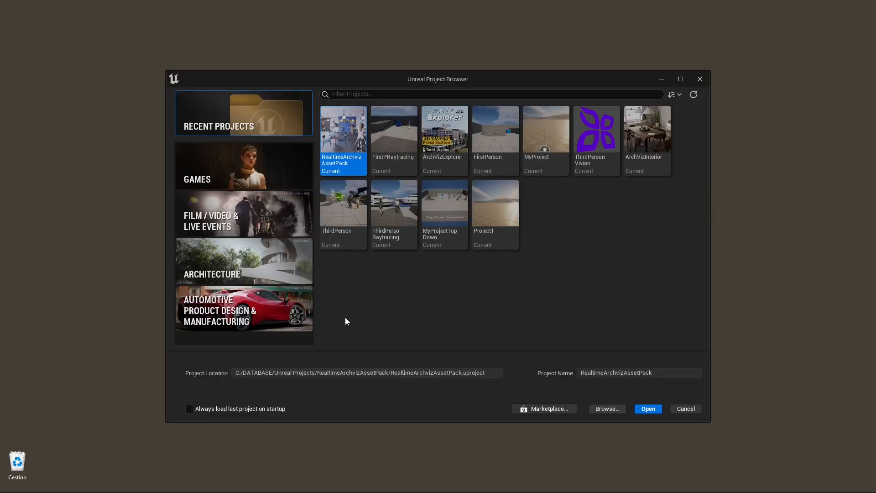
click(251, 160)
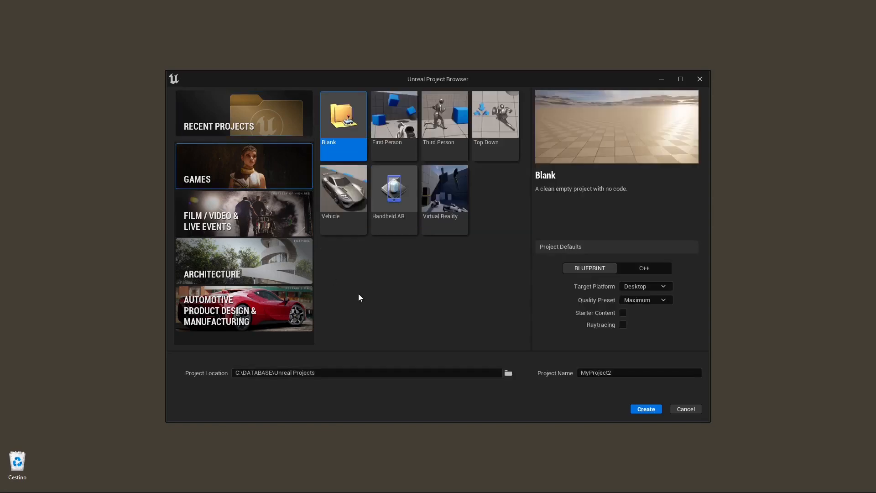
click(406, 128)
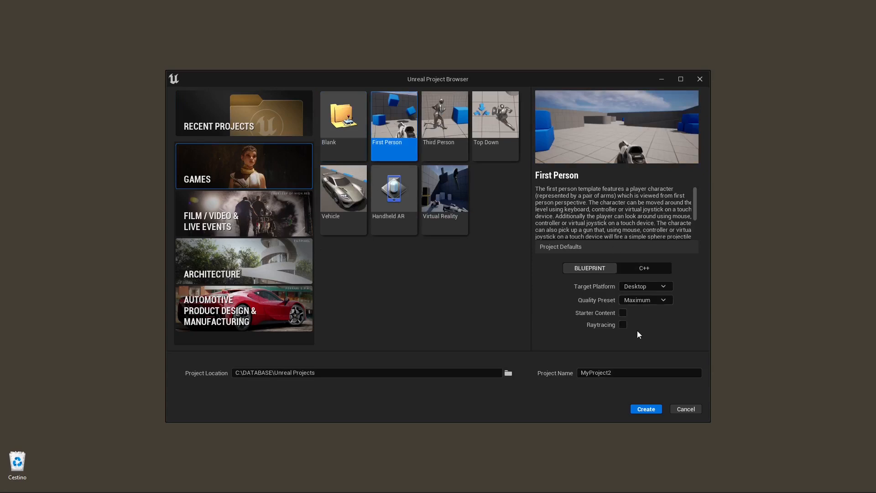
Name the new project Cinema4D_UE and create it
click(629, 371)
text(Cinema4D-)
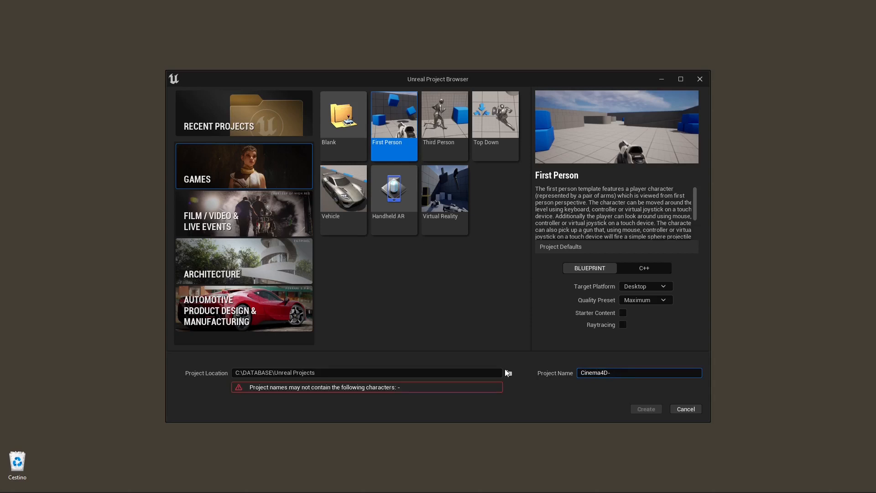
key(BackSpace)
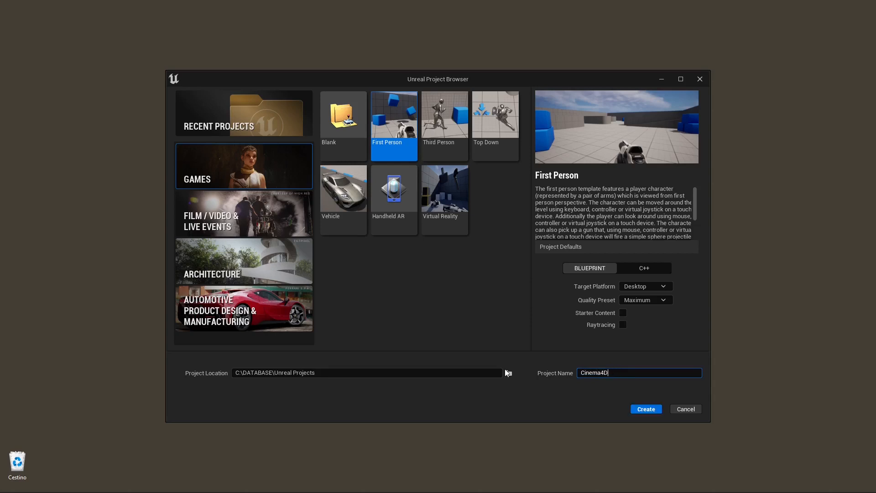
text(_UE)
click(641, 409)
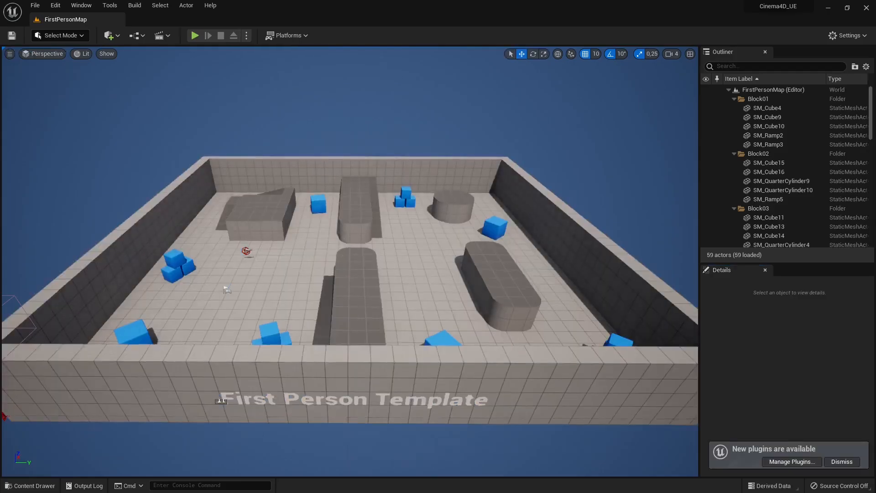
Delete the four perimeter walls around the template level's floor
right_drag(350, 261, 326, 254)
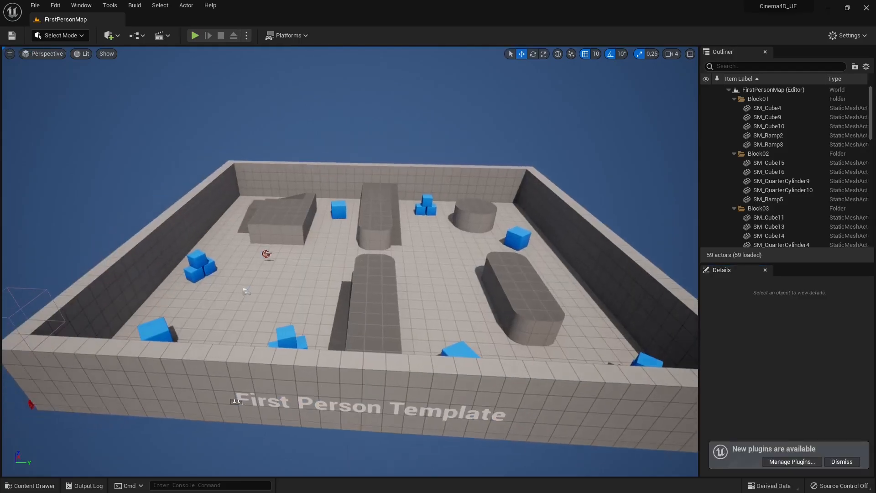
click(299, 162)
key(Delete)
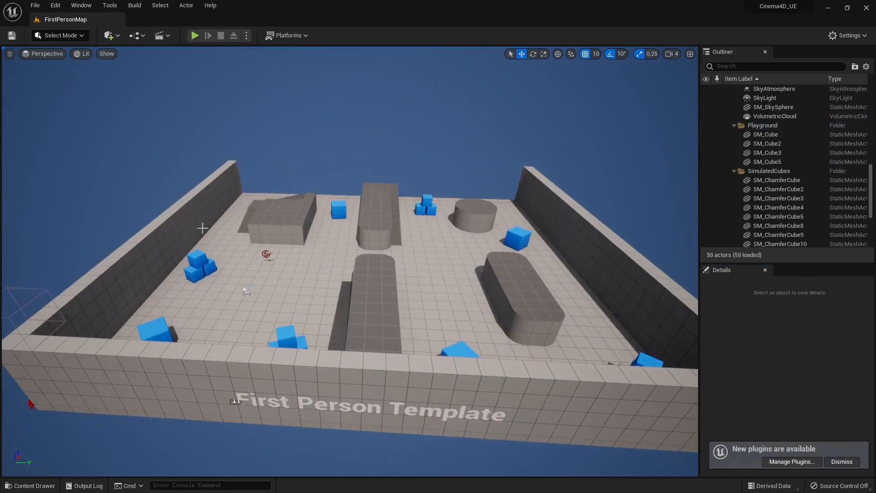
click(197, 204)
key(Delete)
click(271, 363)
key(Delete)
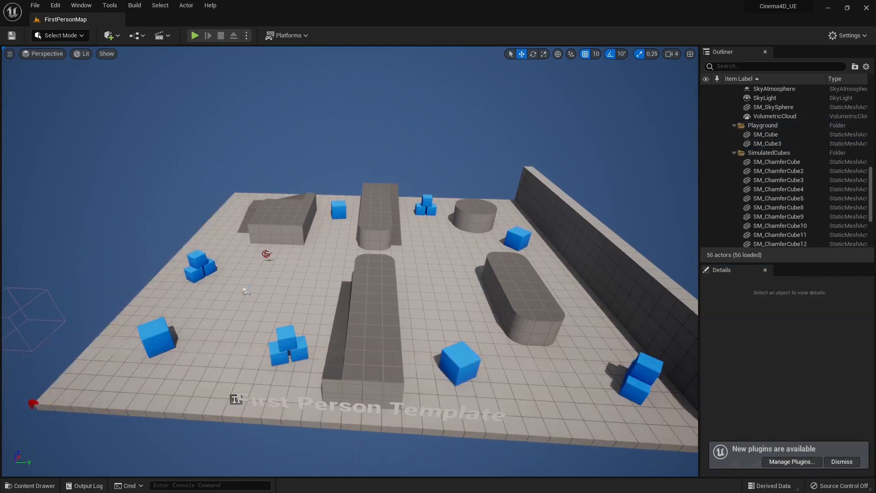
click(603, 269)
key(Delete)
Delete the two middle sections of the long rounded block near the floor's right edge
click(548, 307)
key(Delete)
click(523, 235)
key(Delete)
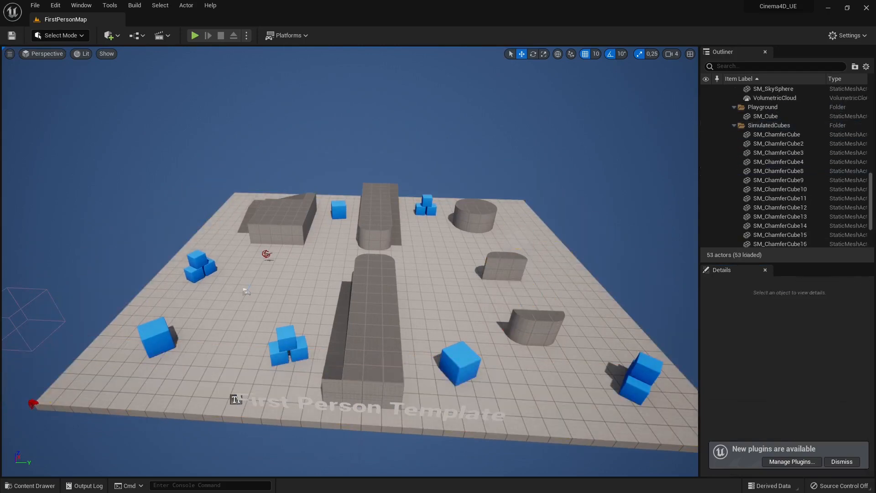
Delete one section of the cylindrical block and the main sections of the rear central and rear-left blocks
click(485, 221)
key(Delete)
click(372, 211)
key(Delete)
click(286, 208)
key(Delete)
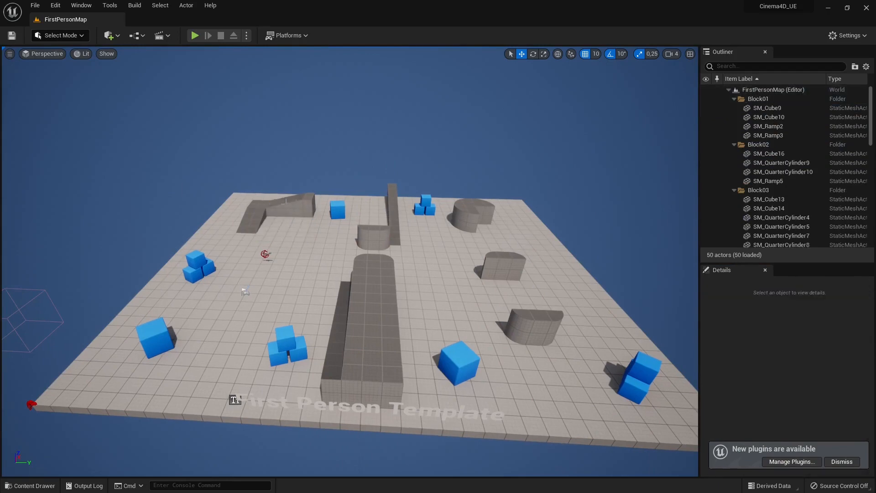
Delete the remaining ramps and cubes of the rear-left block
click(286, 202)
key(Delete)
click(258, 213)
key(Delete)
click(280, 208)
key(Delete)
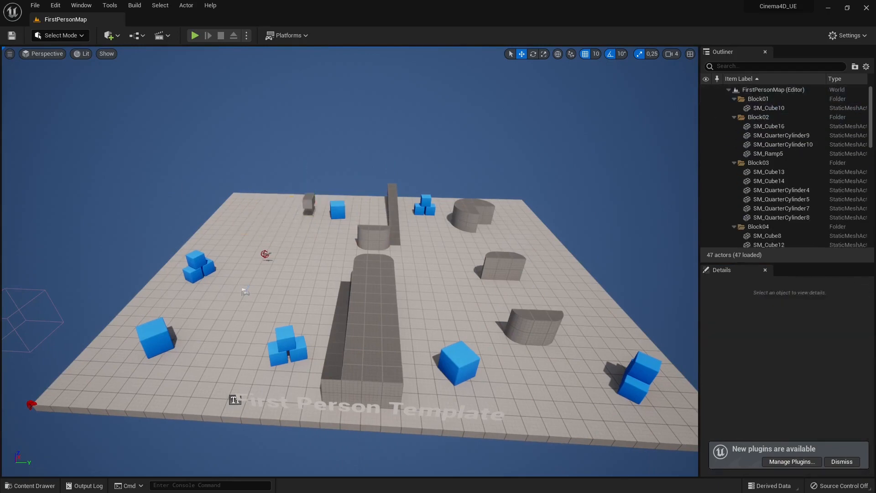
click(309, 205)
key(Delete)
Delete the rear central block's ramp and rounded end's middle piece, plus the front central block's main section
click(392, 214)
key(Delete)
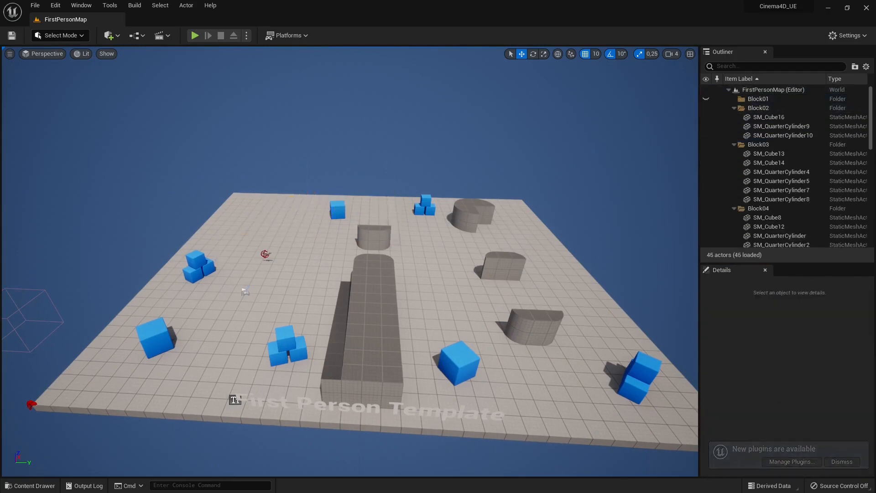
click(371, 240)
key(Delete)
click(374, 319)
key(Delete)
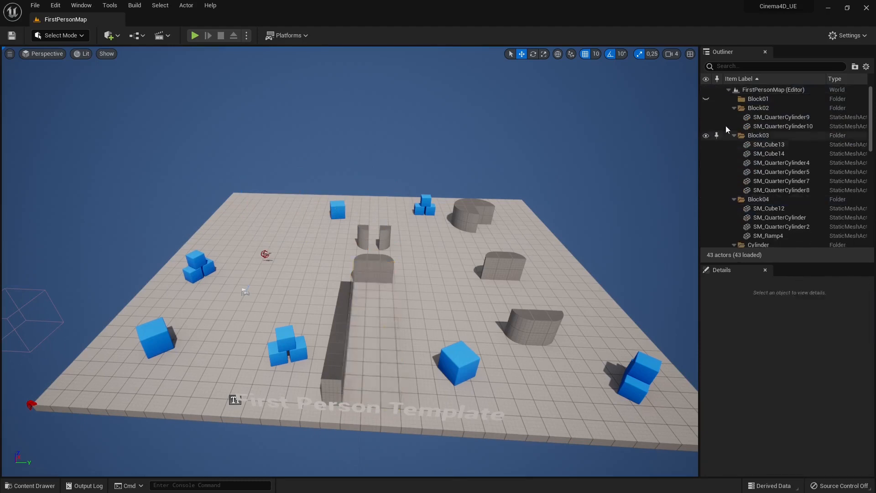
Delete the Block01, Block02, Block03, Block04 and Cylinder folders together with their remaining meshes
click(736, 102)
click(734, 109)
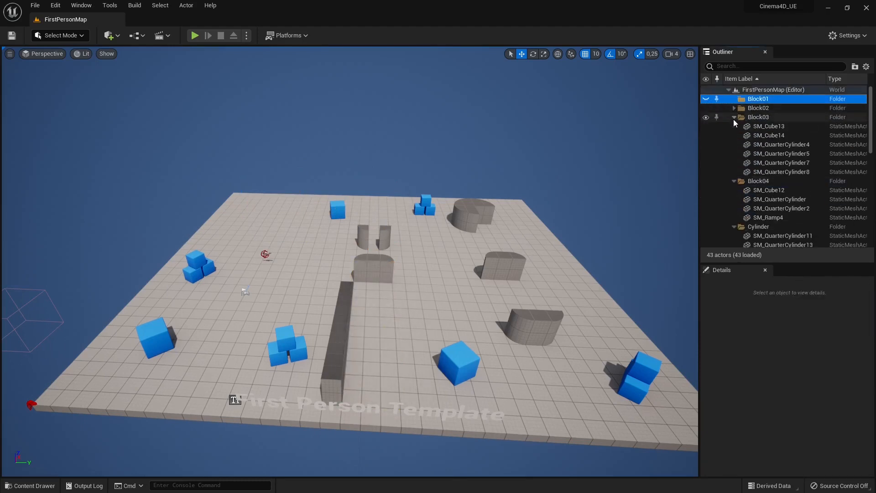
click(734, 117)
click(735, 126)
click(734, 136)
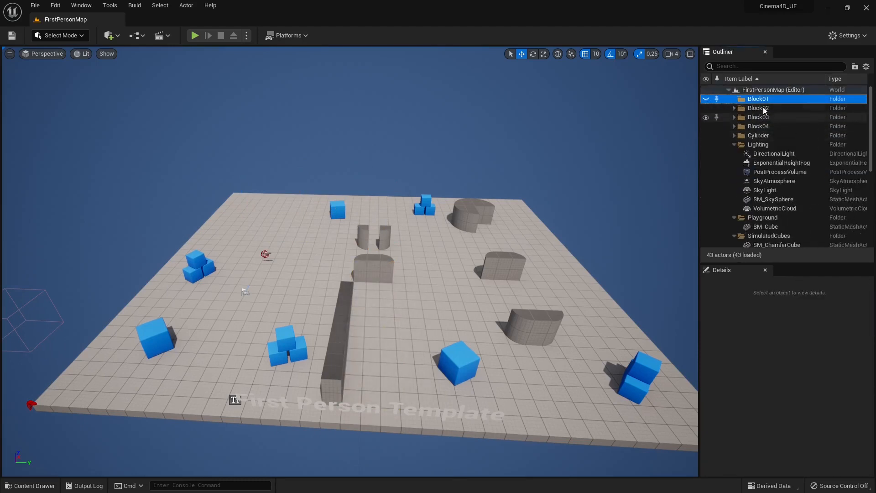
key(F2)
shift+click(760, 136)
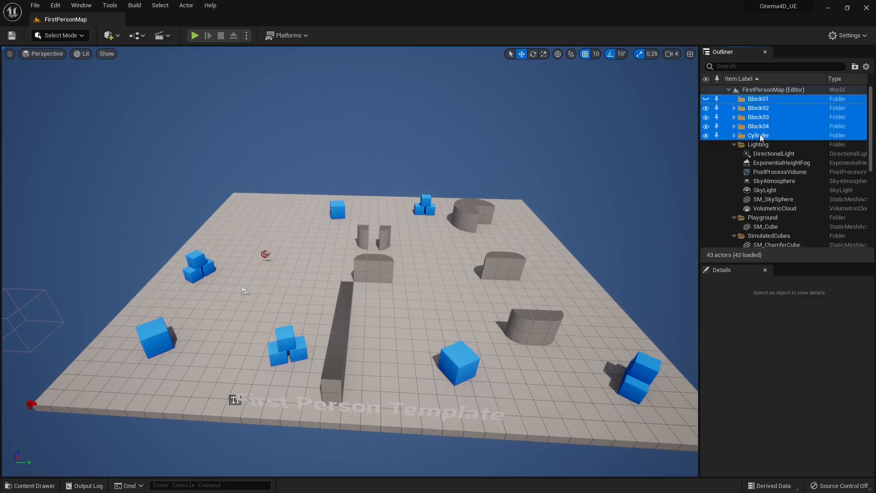
right_click(757, 132)
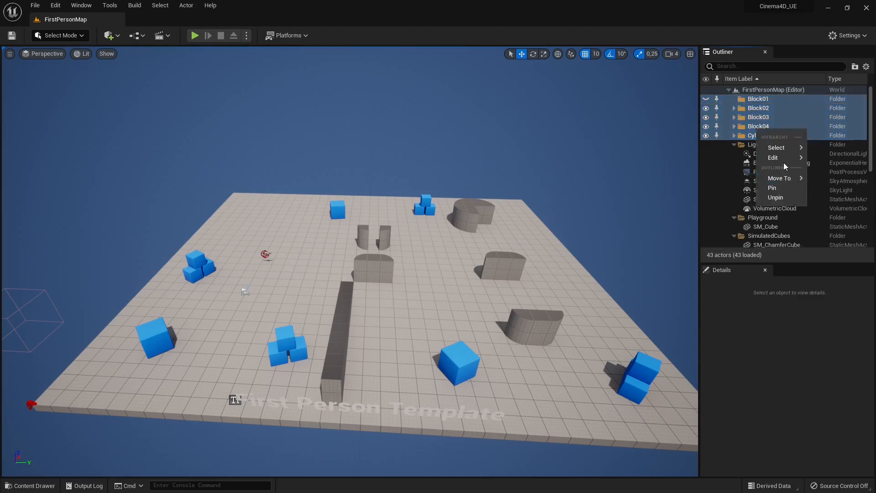
mouse_move(778, 158)
click(694, 201)
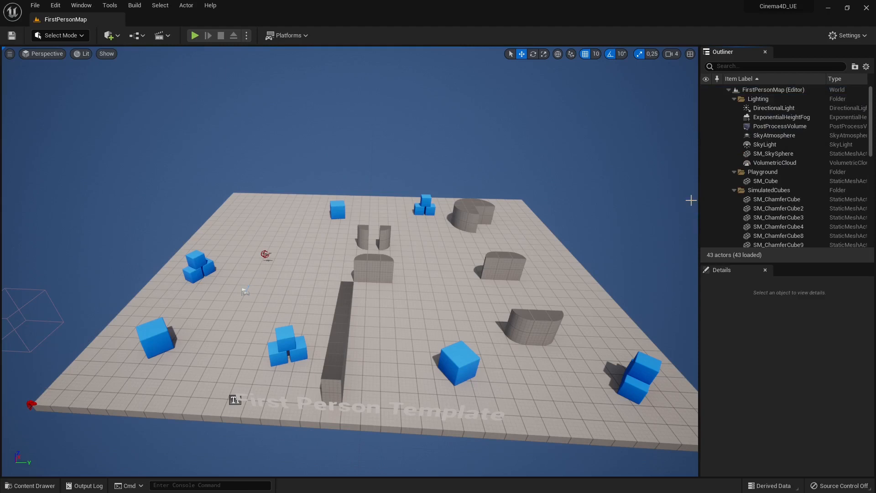
Delete the SimulatedCubes folder with all its blue cubes
click(755, 90)
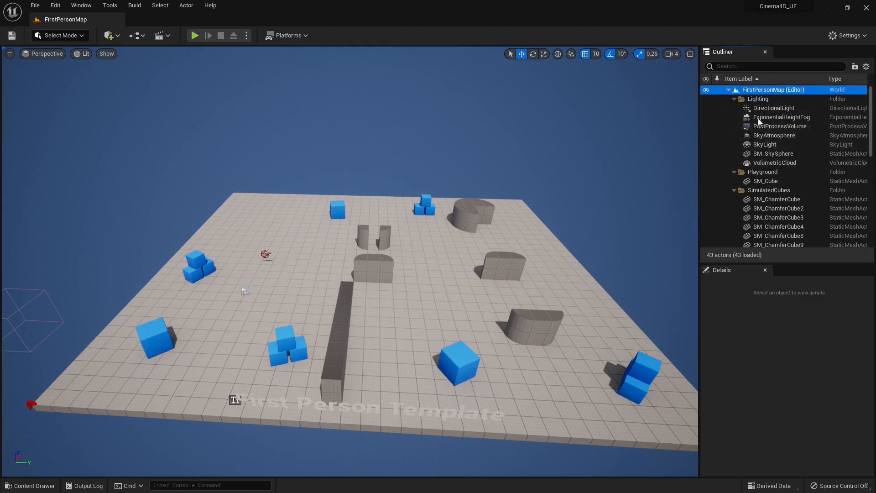
right_click(765, 172)
click(760, 181)
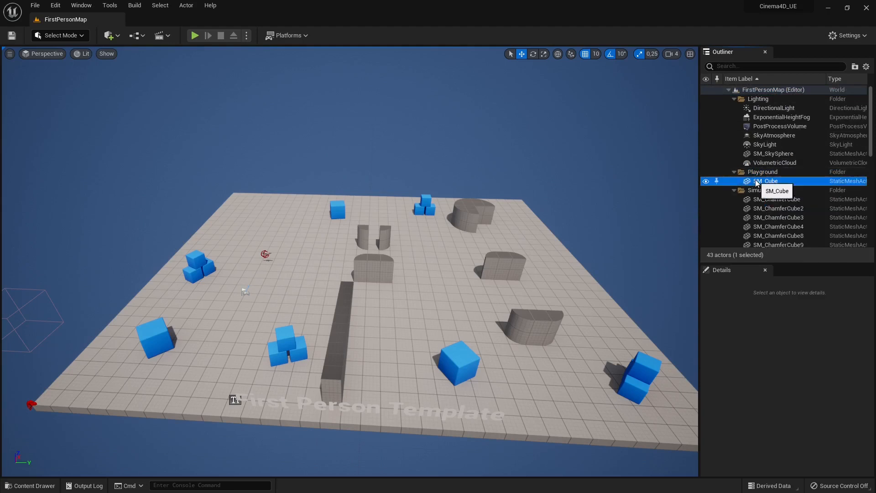
click(752, 190)
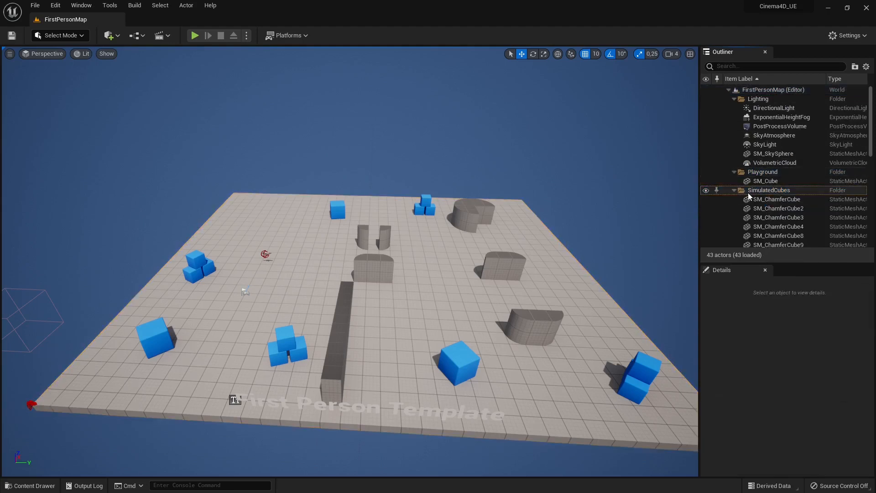
right_click(751, 193)
mouse_move(769, 243)
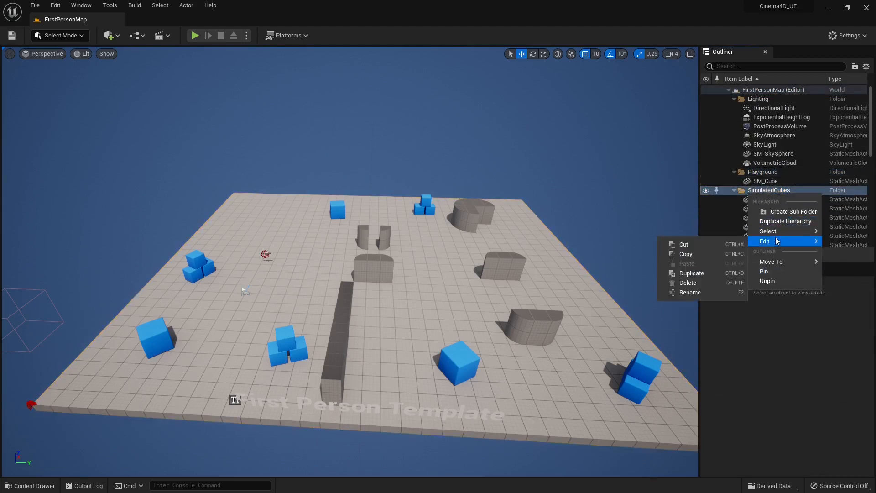
click(688, 282)
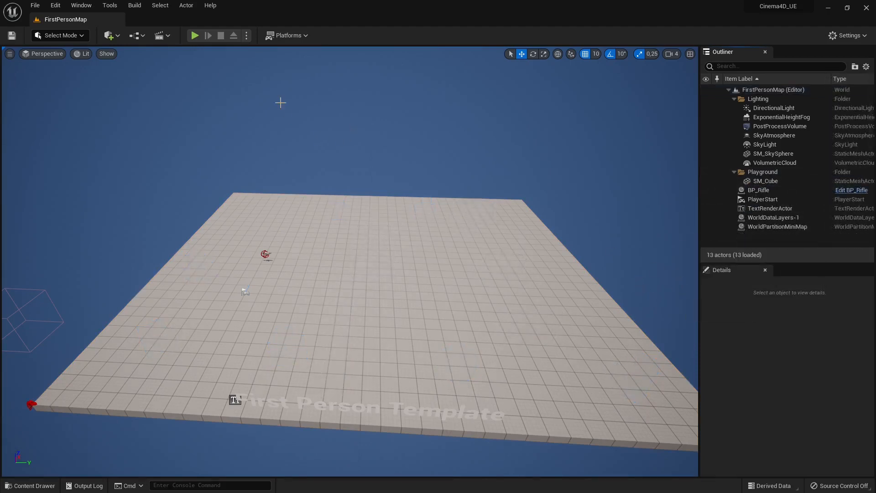
Play-test the level, walk forward to pick up the rifle, and stop the session
click(195, 36)
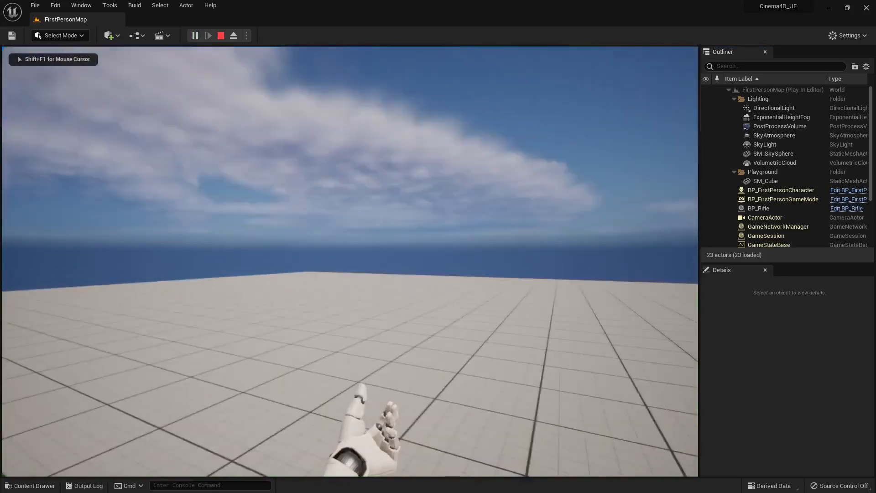
key(w)
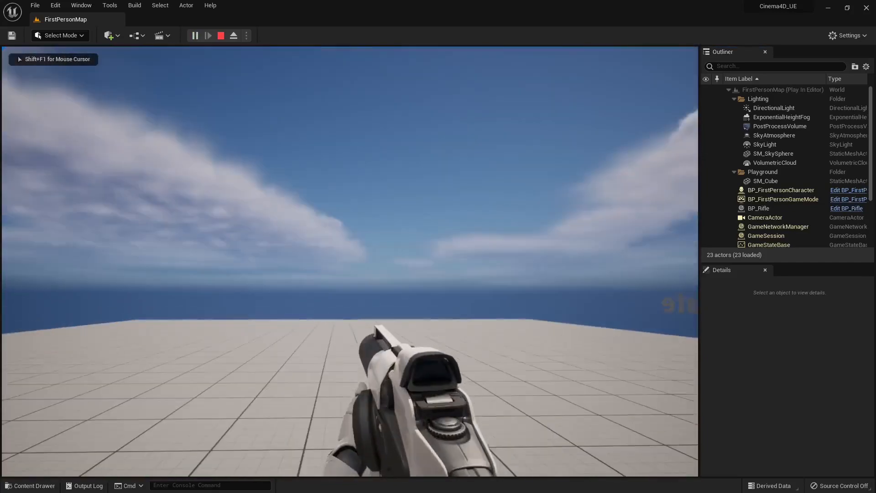
key(Escape)
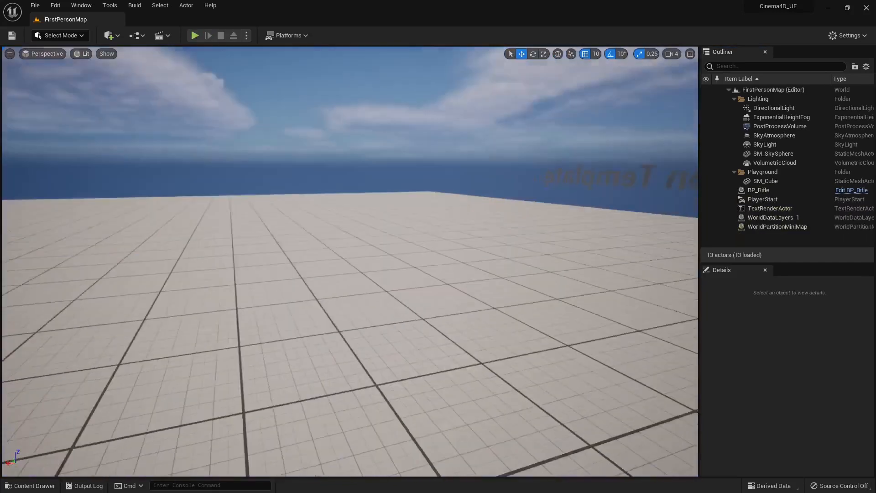
Delete the First Person Template text and the BP_Rifle actor from the level
click(506, 222)
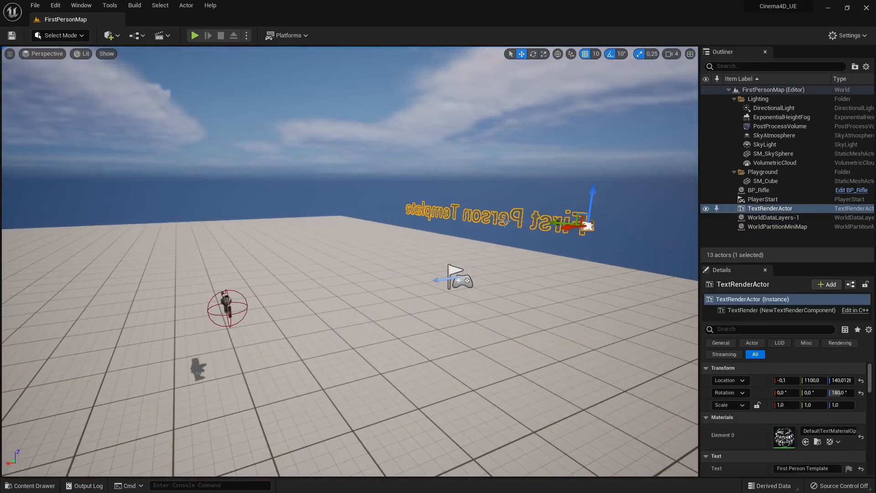
key(Delete)
right_drag(354, 334, 237, 347)
key(w)
click(107, 326)
right_drag(283, 286, 227, 287)
key(Delete)
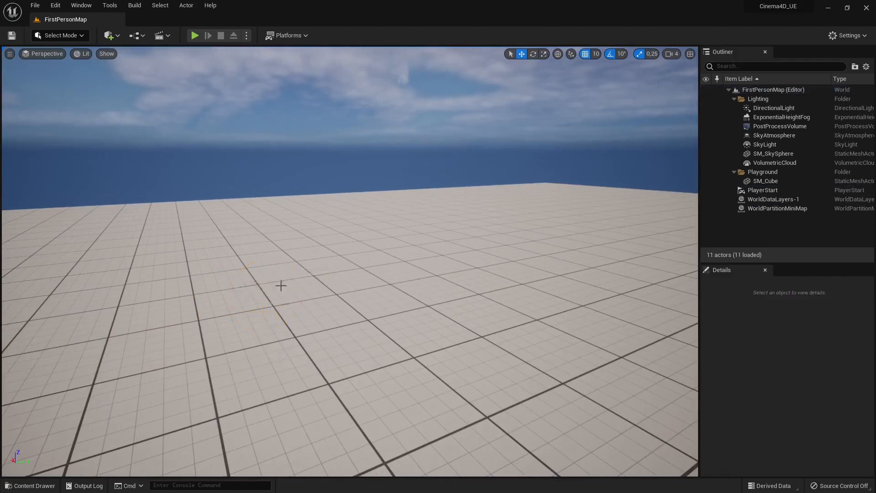
right_drag(238, 214, 247, 217)
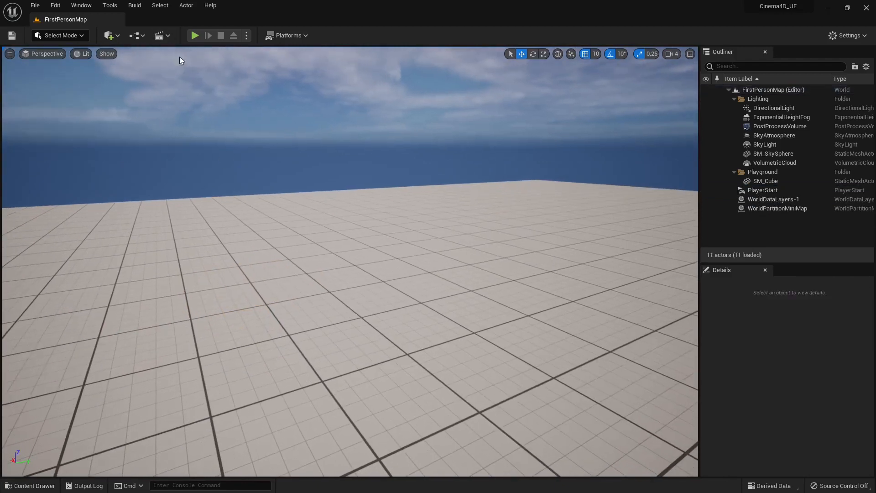
Browse the project content to the FirstPerson Blueprints folder and select the BP_FirstPersonCharacter blueprint
click(31, 486)
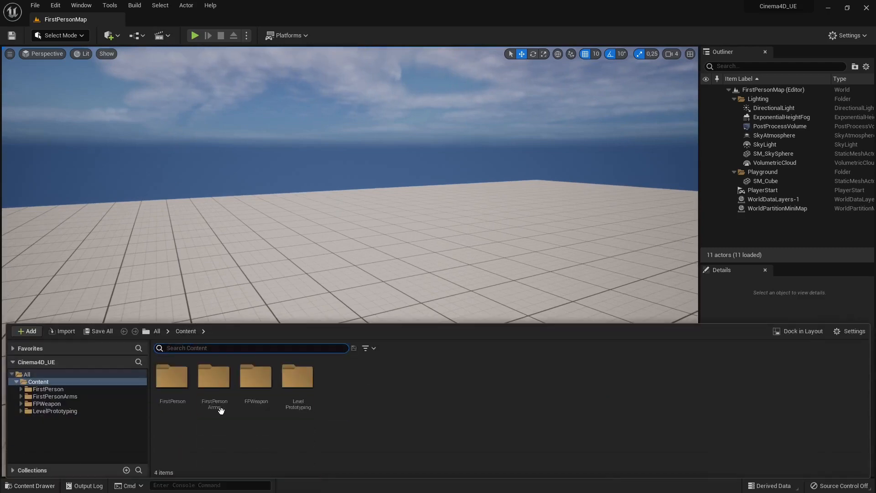
click(374, 349)
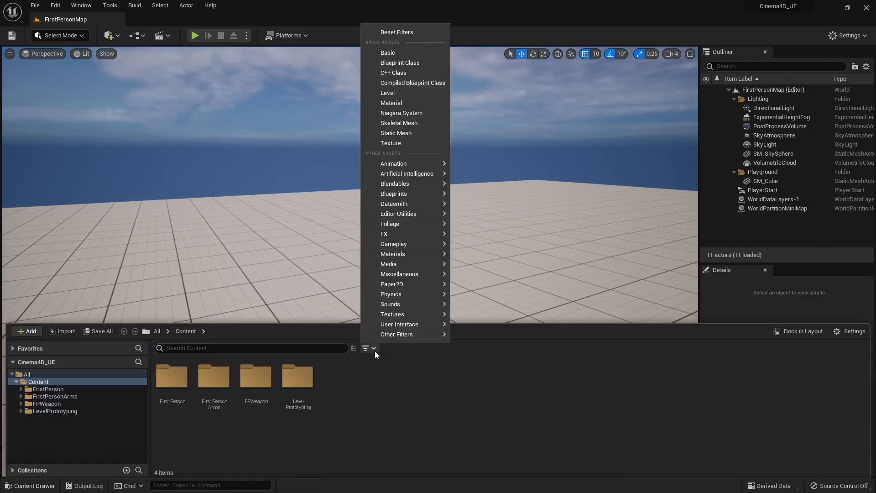
click(173, 384)
double_click(172, 383)
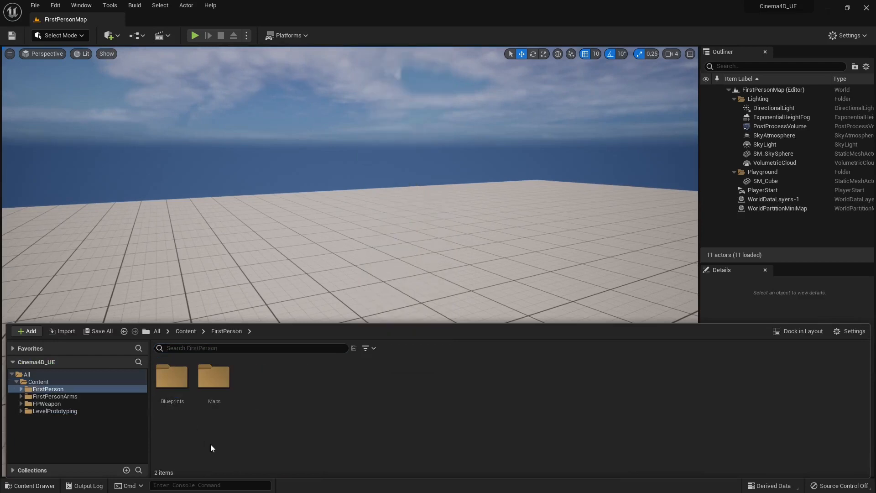
double_click(176, 382)
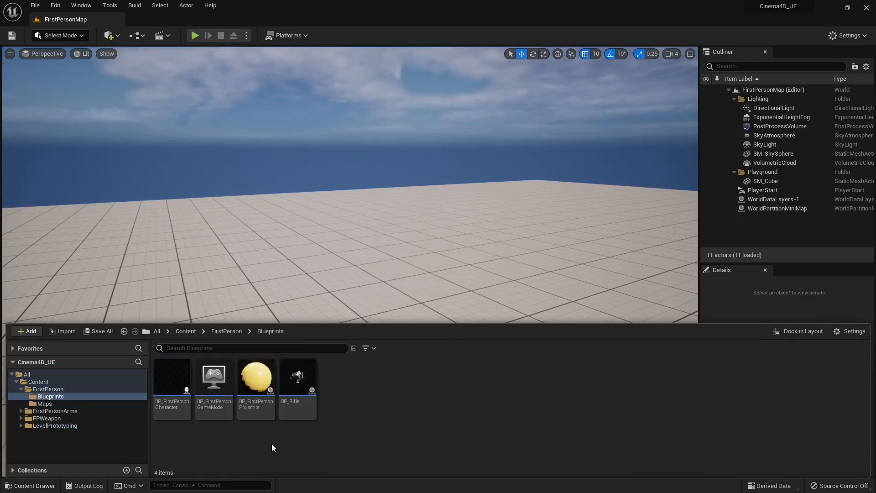
click(172, 385)
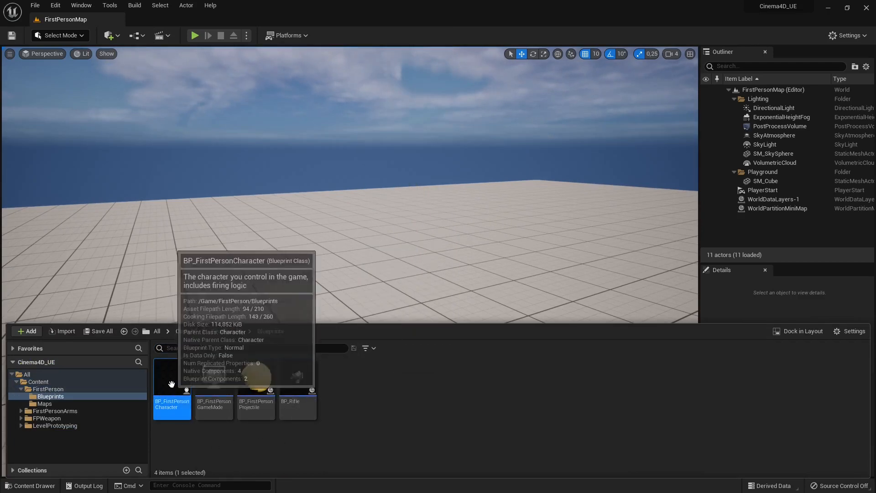
Open the BP_FirstPersonCharacter blueprint and delete its FirstPersonMesh arms component
double_click(174, 402)
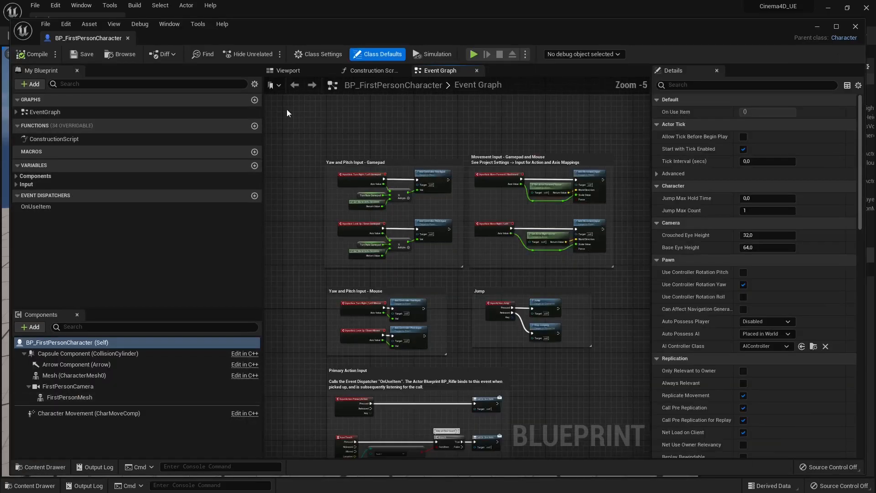
click(284, 71)
click(439, 253)
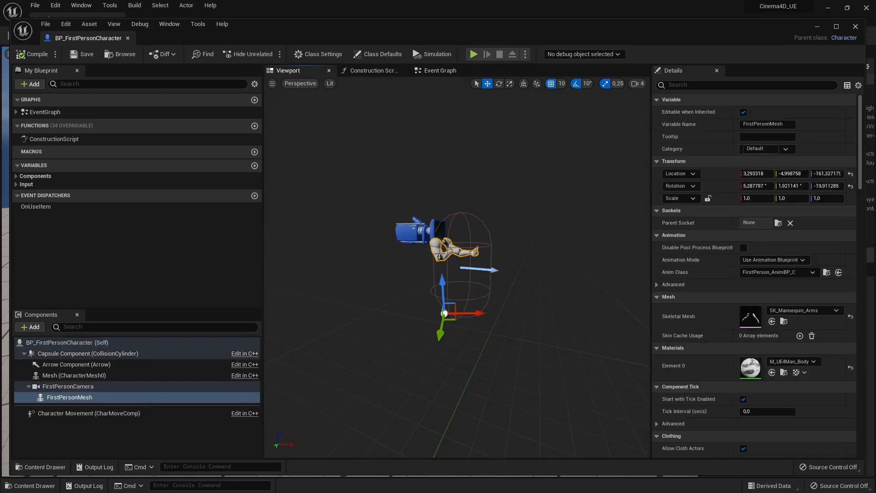
key(Delete)
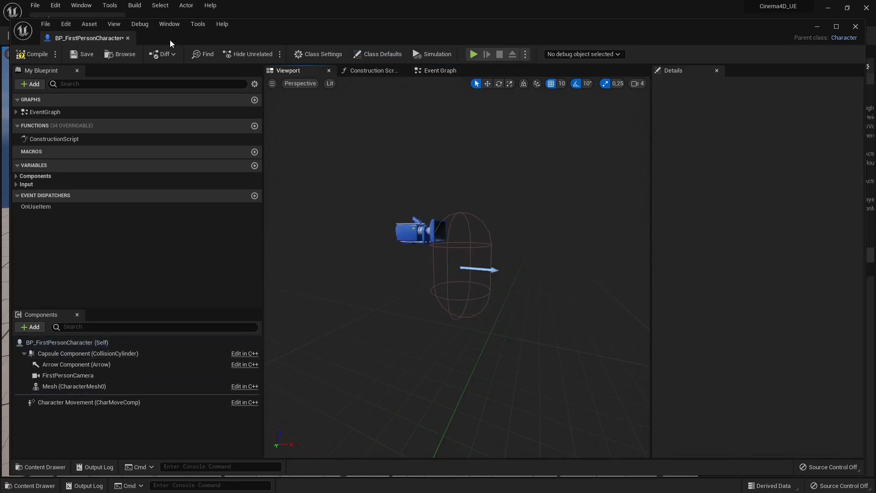
Compile the BP_FirstPersonCharacter blueprint and close its editor
click(36, 54)
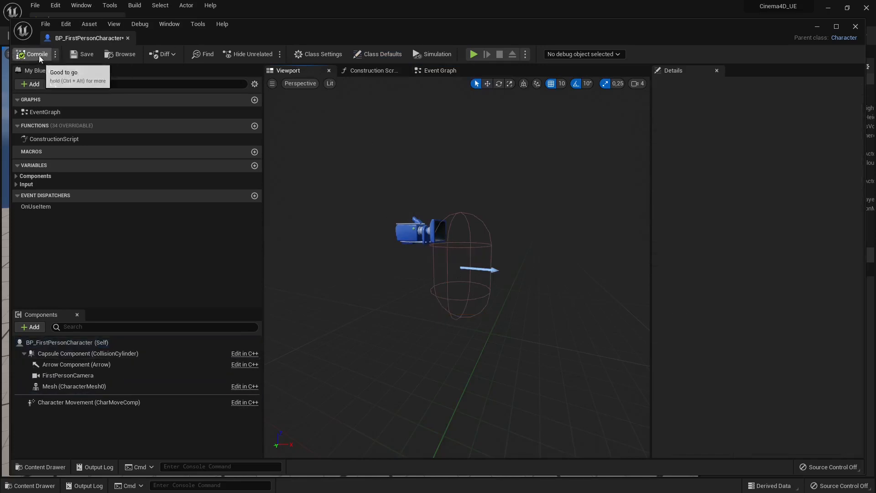
click(46, 24)
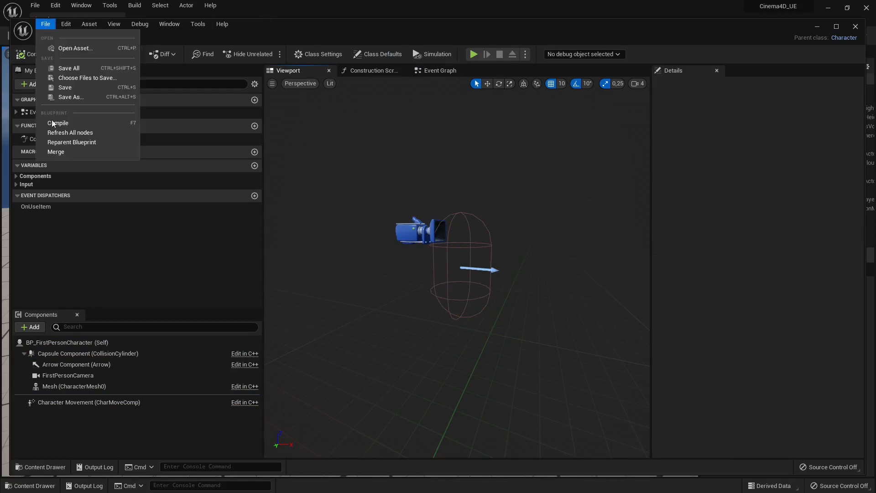
click(856, 28)
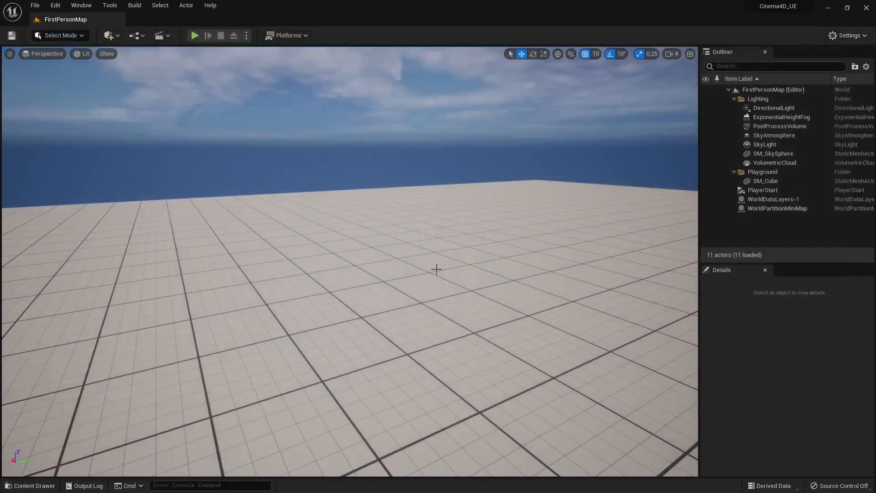
Play-test the level with the armless character, look around the empty floor, and stop the session
right_drag(437, 269, 502, 274)
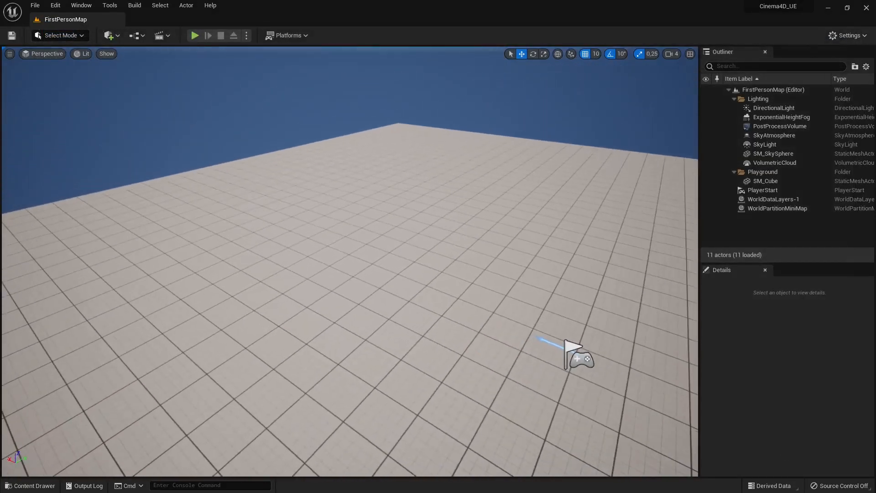
click(194, 36)
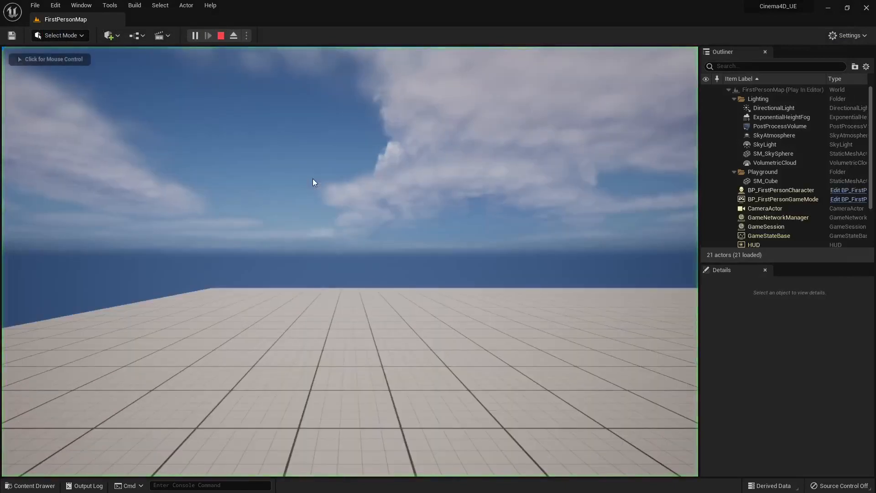
click(457, 291)
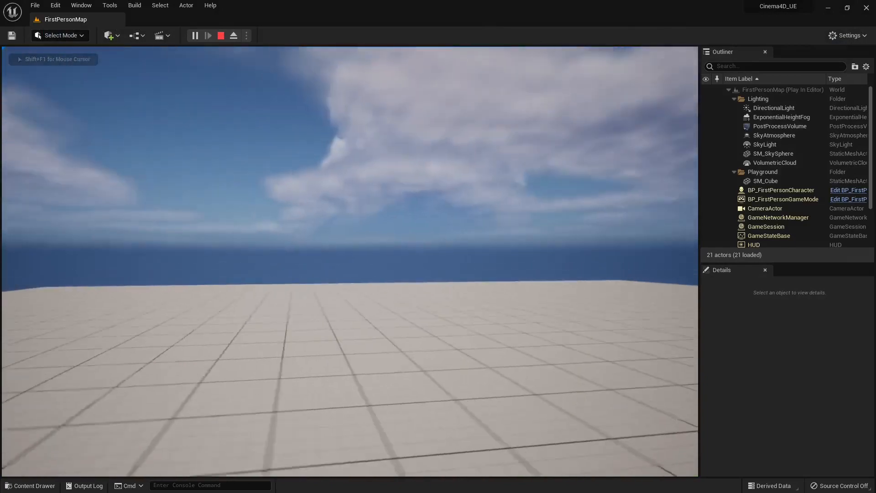
key(Escape)
right_drag(350, 261, 400, 311)
scroll(372, 235, down, 6)
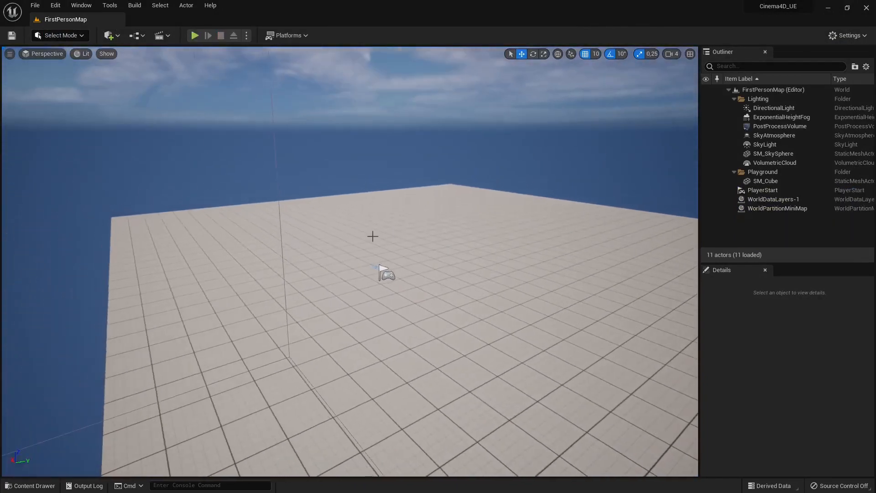
right_drag(296, 277, 237, 271)
key(d)
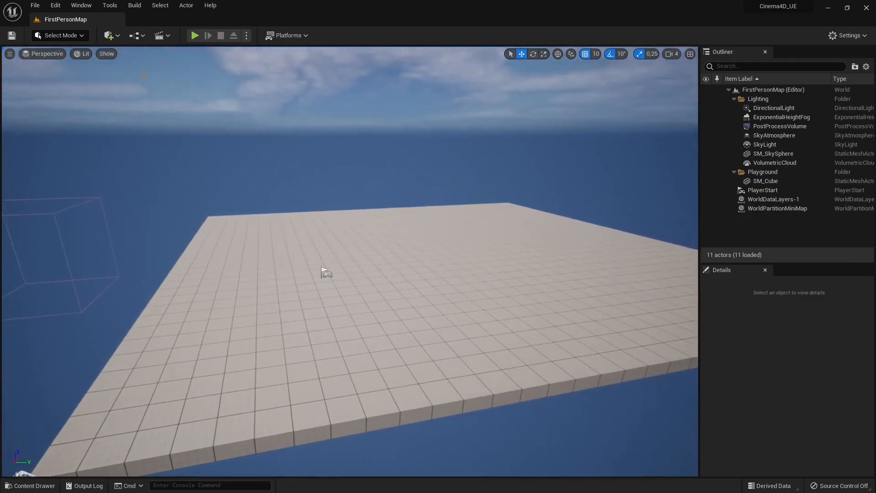
Find the Datasmith plugins in the project's plugin list and enable Datasmith C4D Importer
click(56, 6)
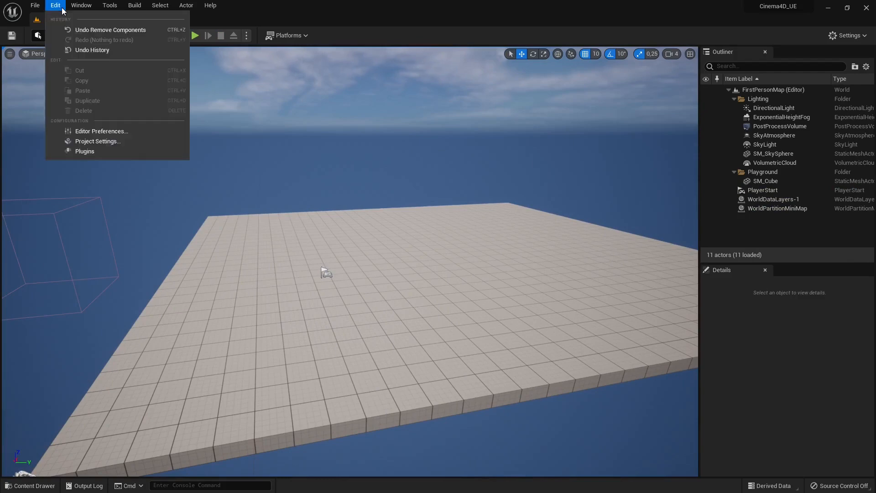
click(83, 154)
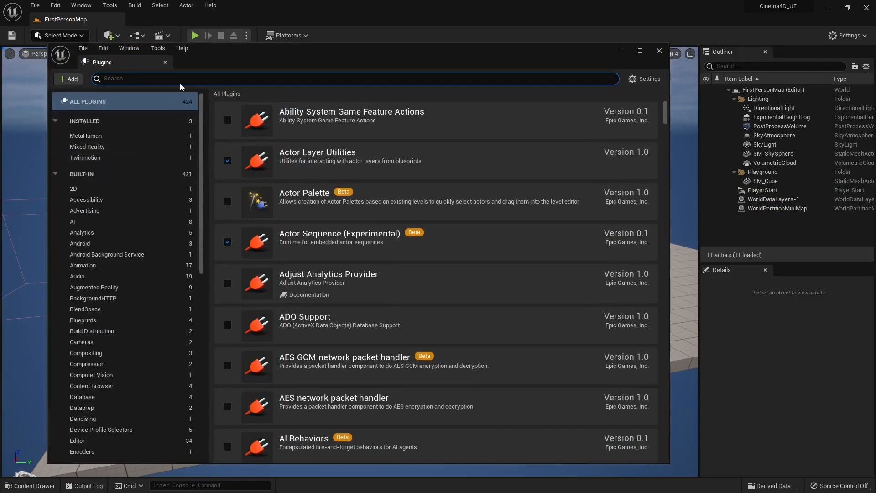
text(da)
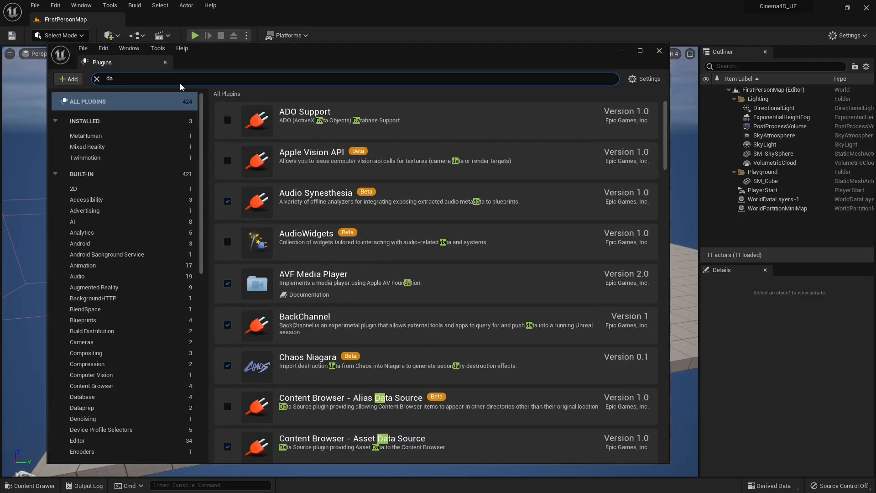
text(tasmith)
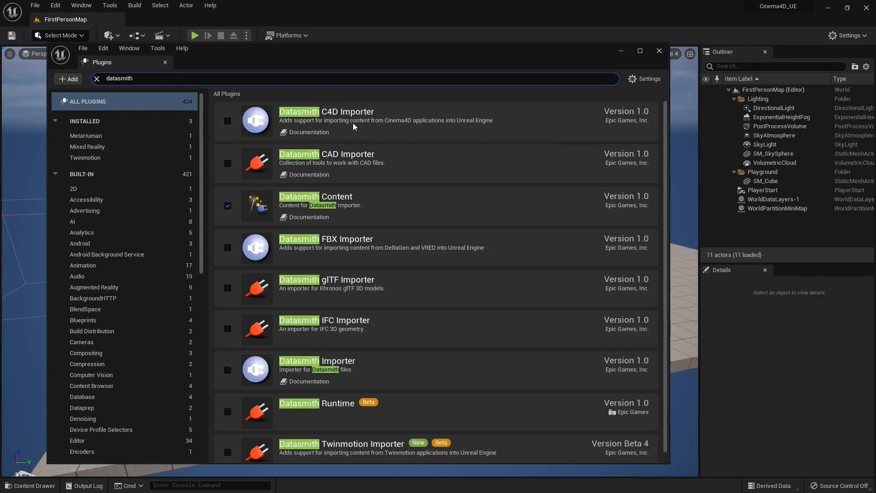
click(229, 122)
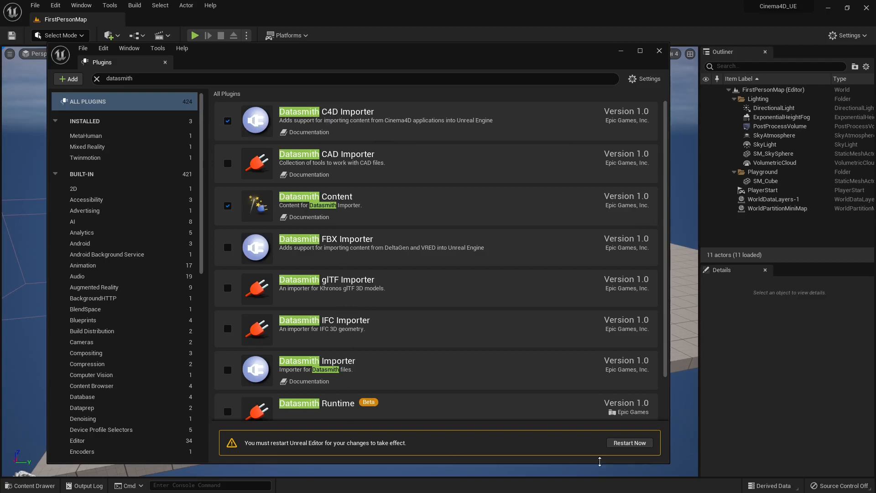
Restart the editor, saving all the modified content, and close the Plugins window once the project reloads
click(629, 445)
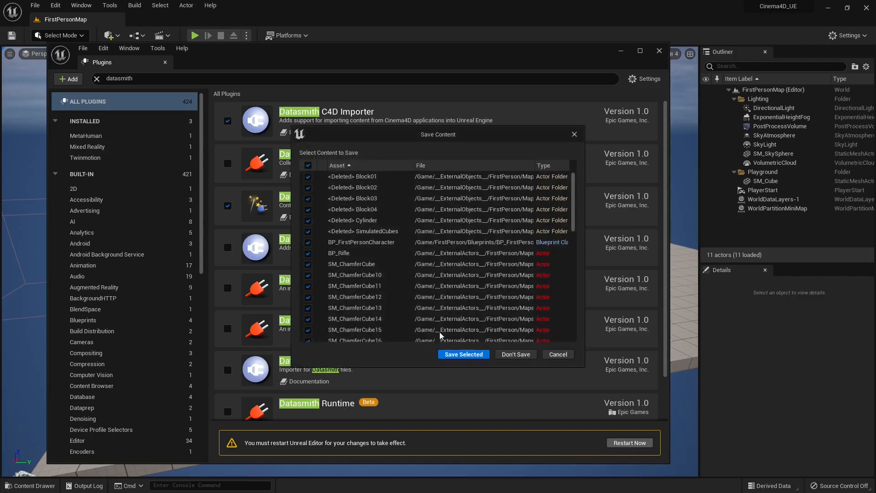
click(479, 354)
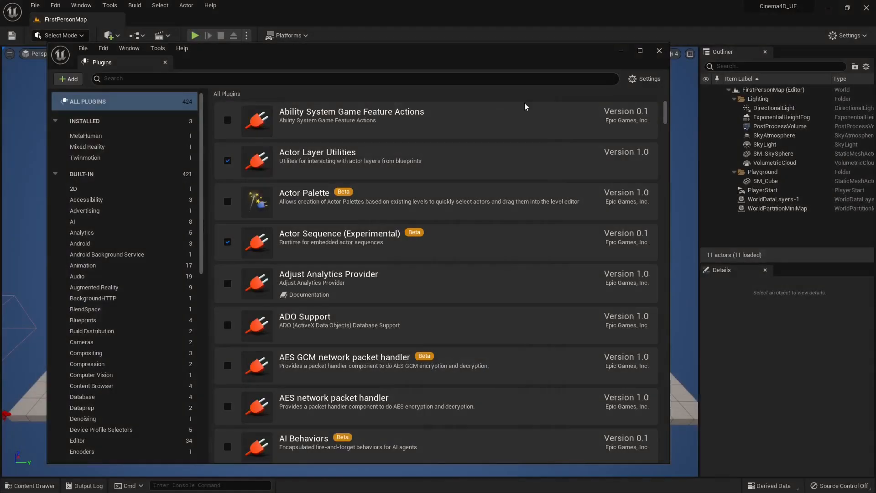
click(660, 51)
Start a Datasmith file import and browse to the WORKS folder inside DATABASE
right_drag(372, 212, 331, 246)
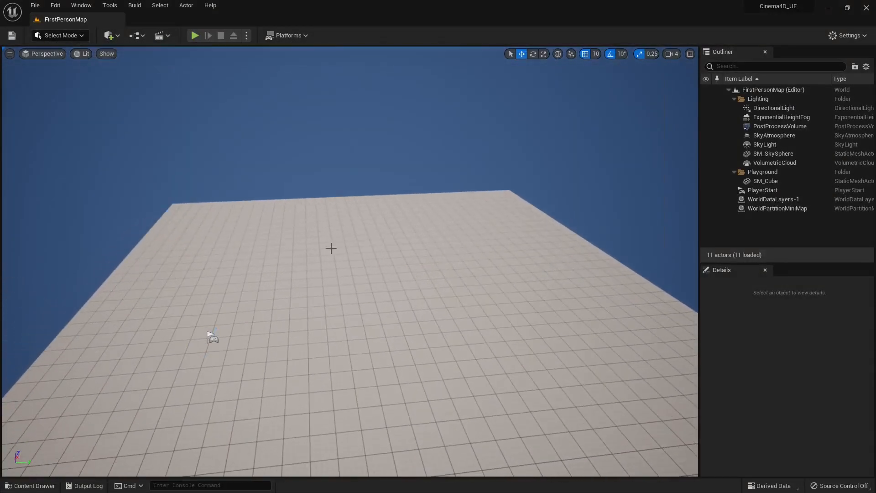
click(119, 36)
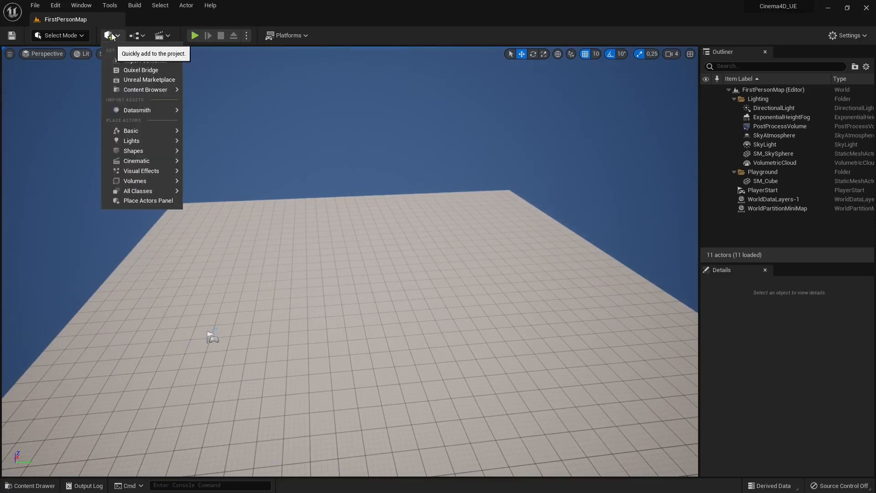
mouse_move(132, 110)
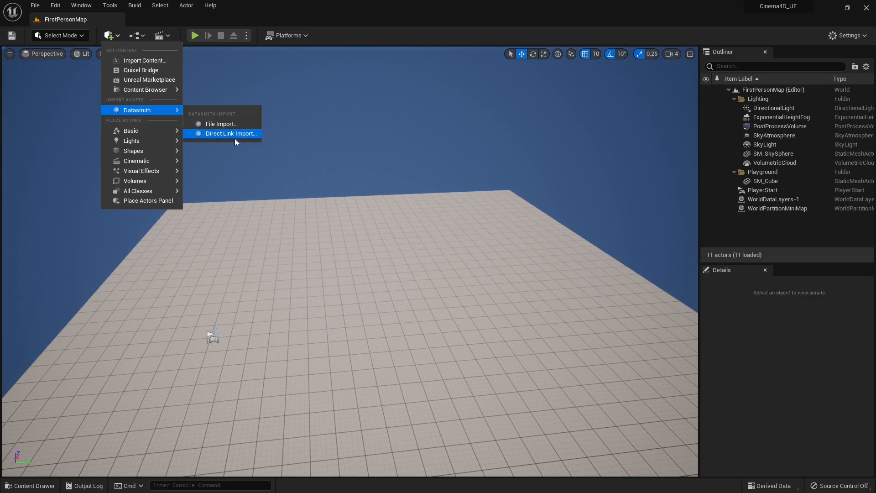
click(214, 124)
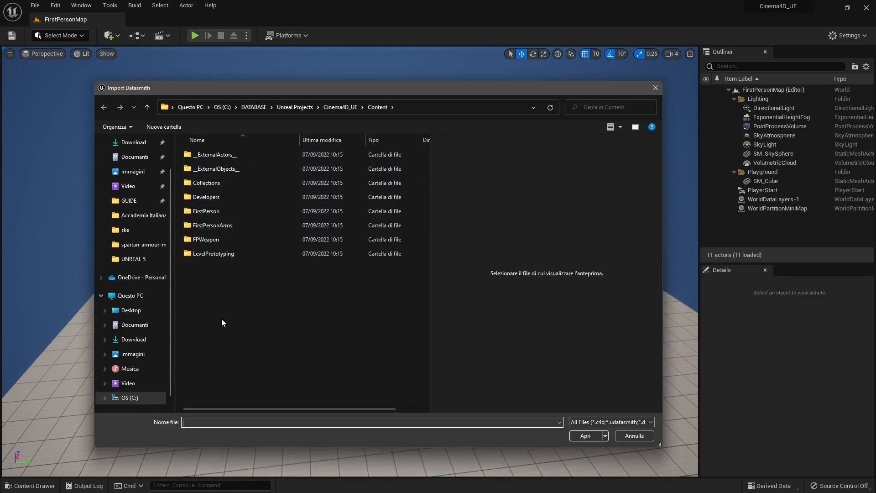
click(255, 109)
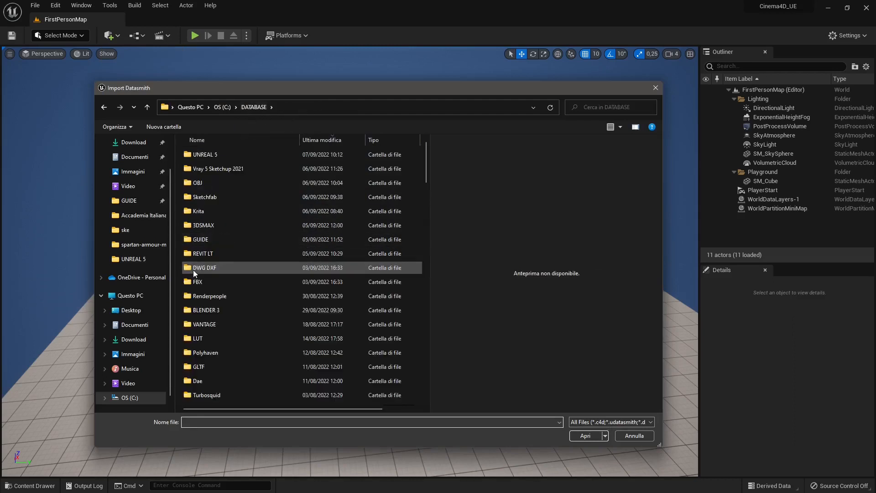
double_click(188, 312)
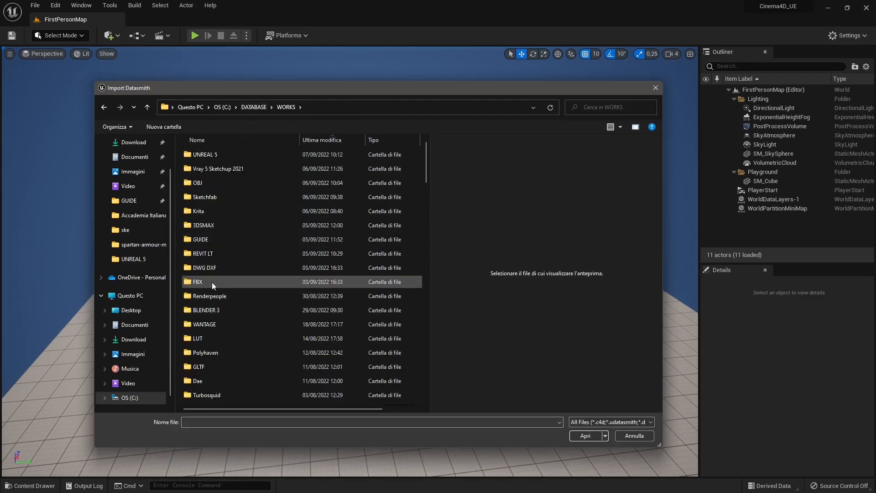
Choose the file Lezione 20.c4d from the Cinema 4D R25 folder for the Datasmith import
scroll(212, 282, down, 8)
click(225, 165)
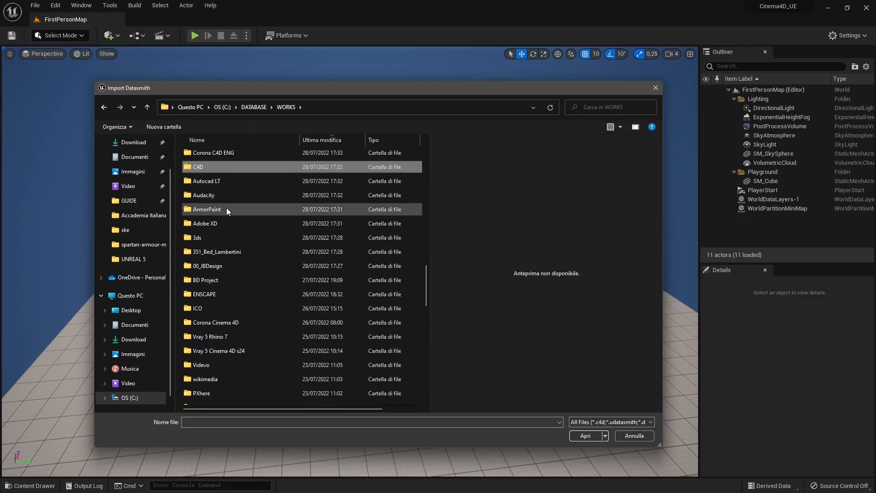
scroll(246, 325, down, 8)
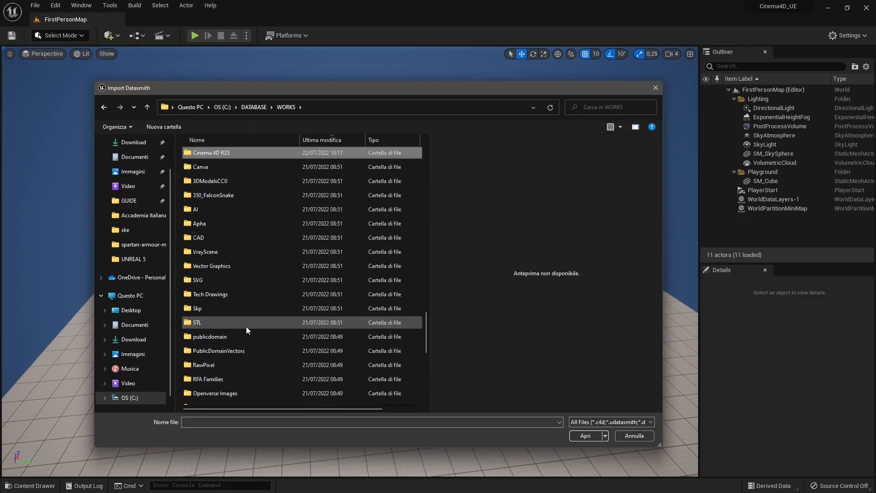
double_click(213, 153)
scroll(245, 364, down, 3)
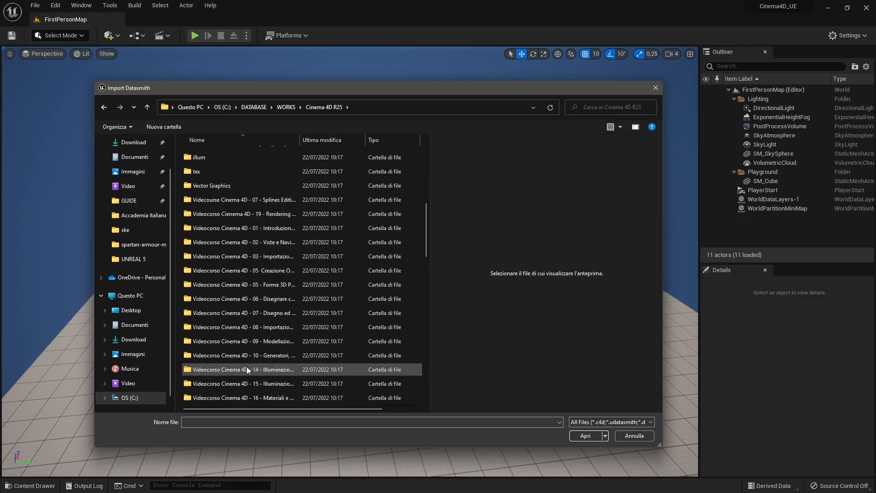
scroll(247, 368, down, 10)
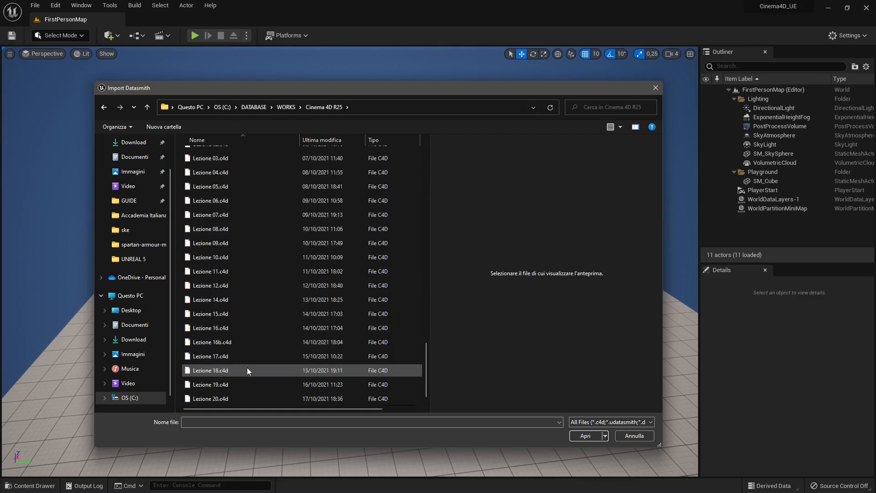
click(211, 398)
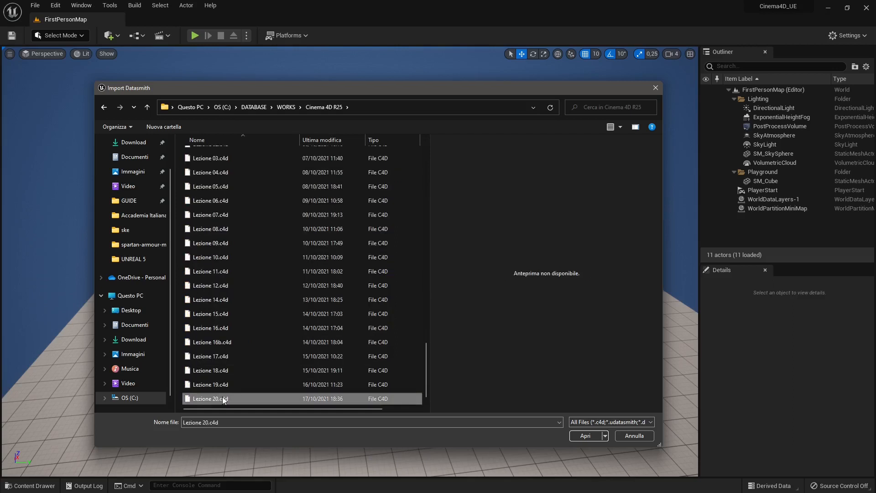
click(589, 436)
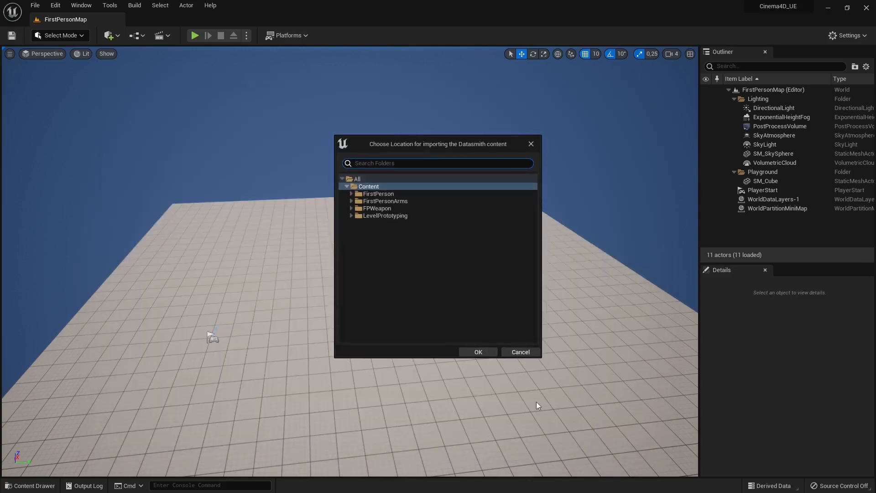
Create a folder named Cinema_4D under Content and confirm it as the location for the imported Datasmith content
right_click(373, 187)
click(401, 197)
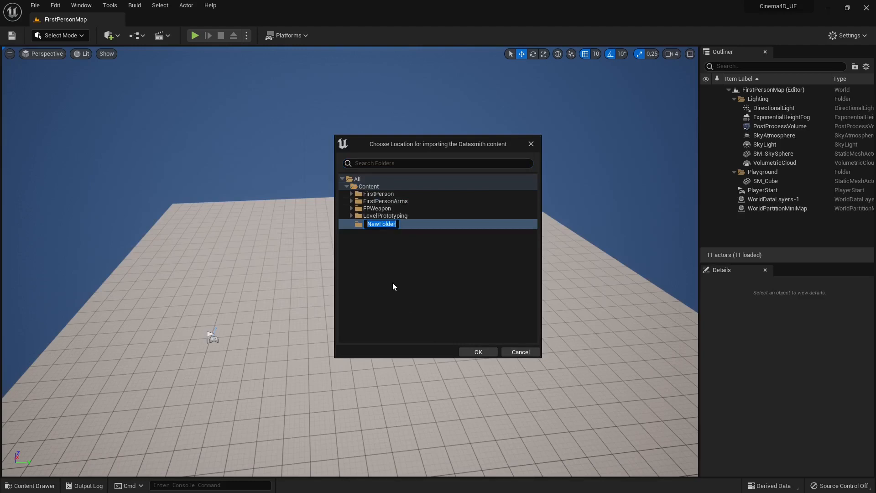
text(Cinema 4D)
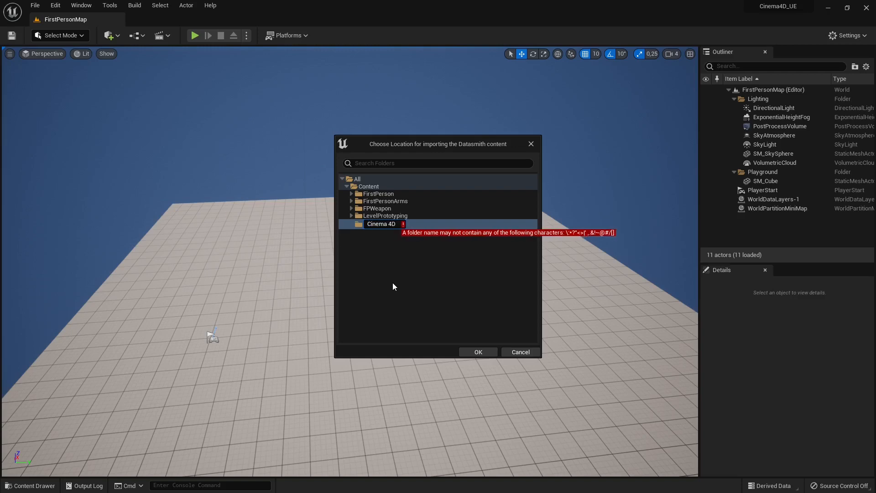
key(BackSpace)
key(BackSpace)
key(BackSpace)
text(_4D)
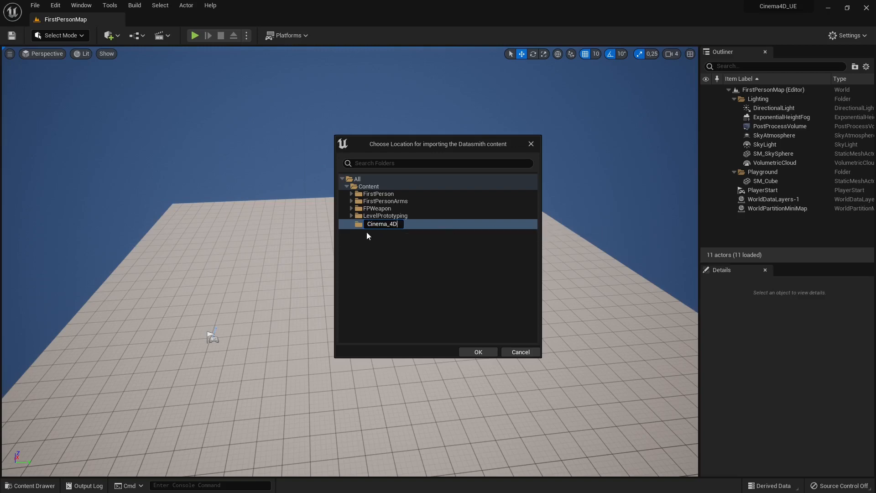
click(475, 352)
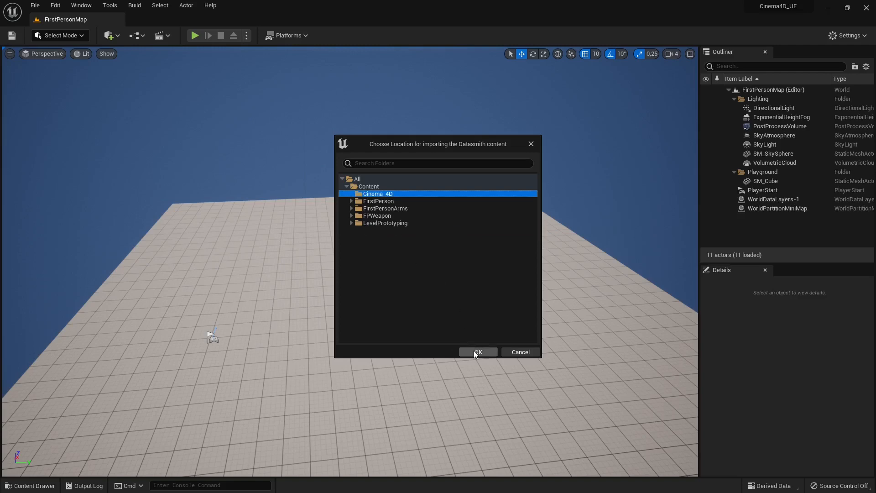
click(474, 350)
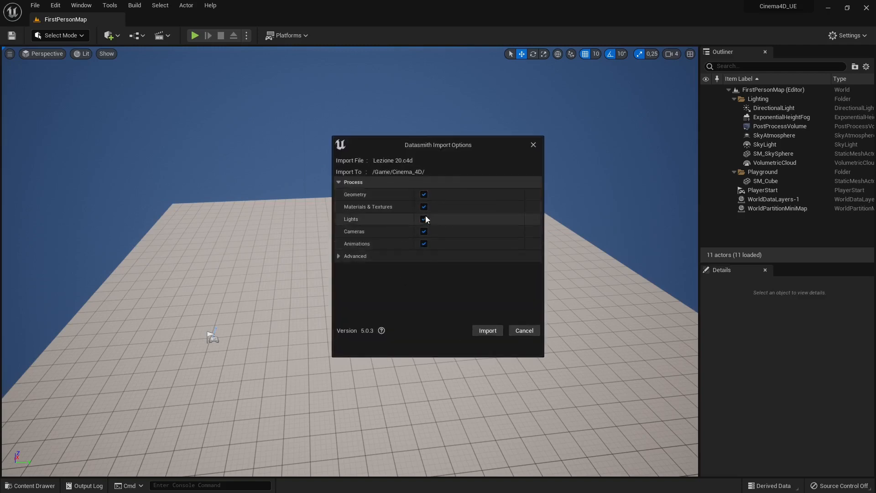
Set the Datasmith minimum lightmap resolution to 512 and the maximum to 2048, and run the import
click(338, 257)
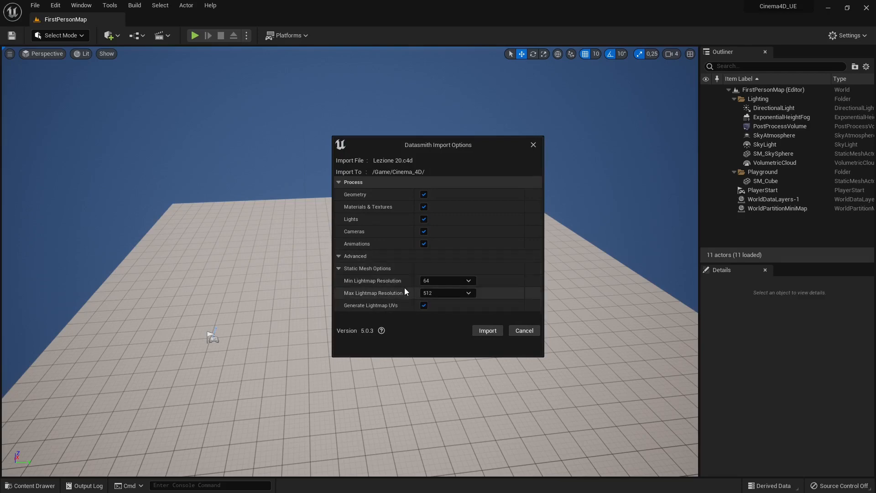
click(444, 281)
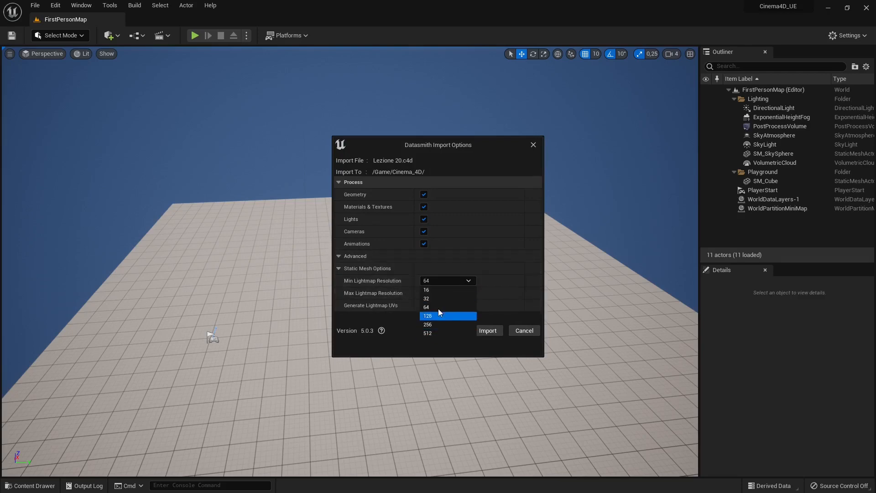
click(498, 315)
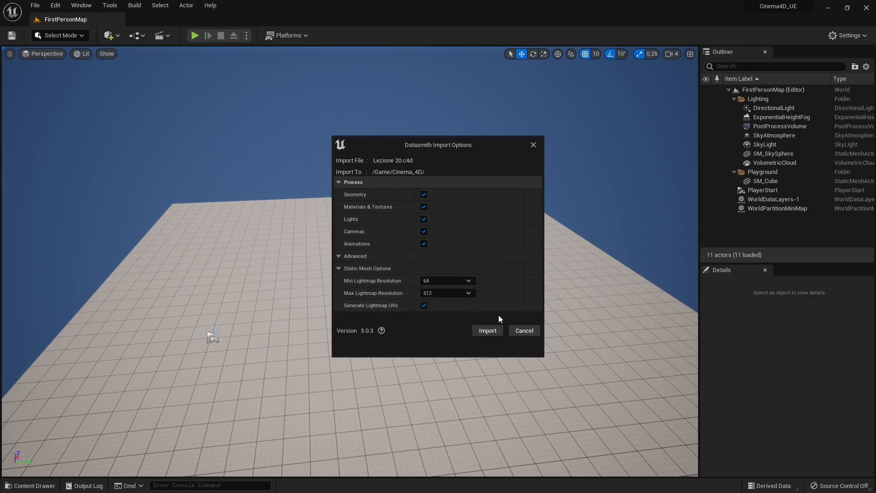
click(462, 293)
click(407, 318)
click(441, 281)
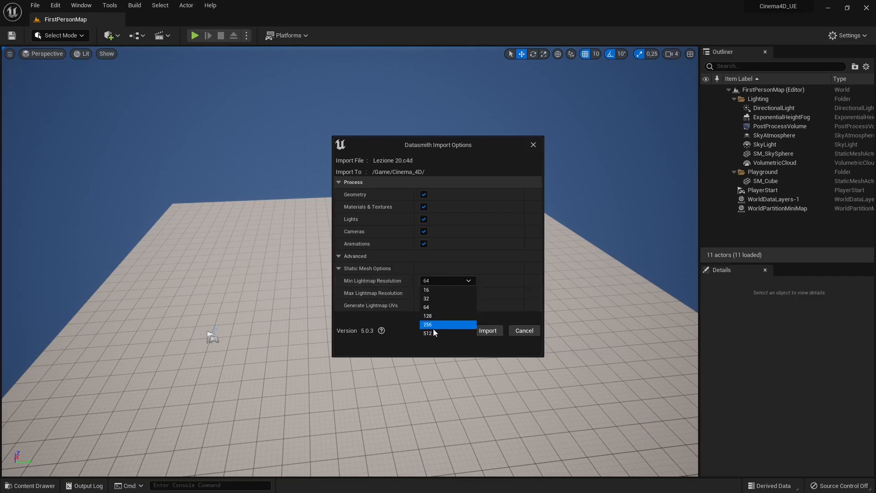
click(433, 334)
click(441, 292)
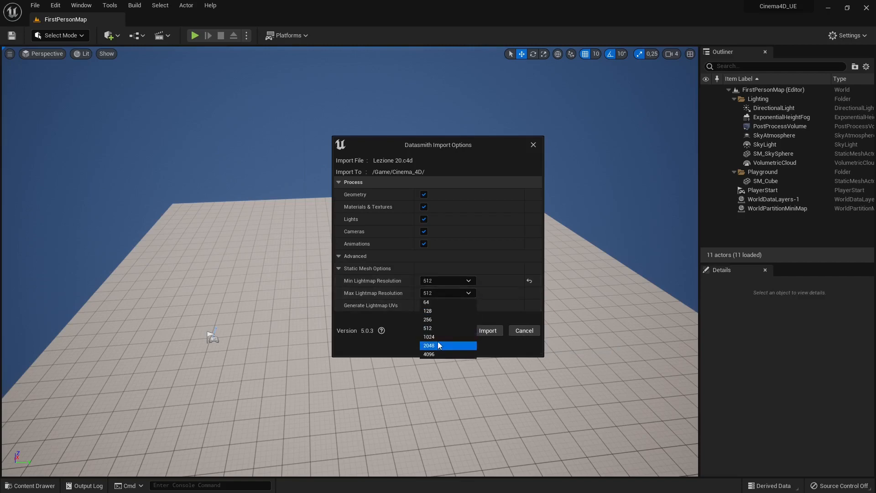
click(437, 345)
click(490, 333)
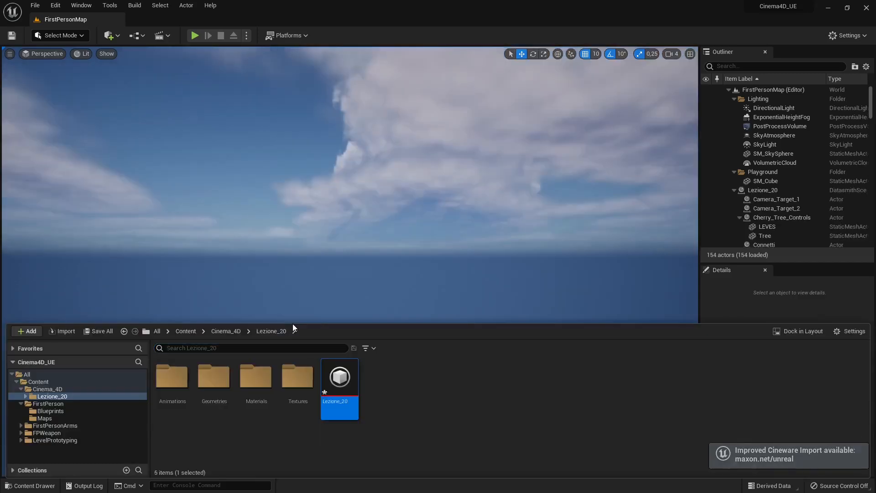
Move the LEVES foliage mesh of the cherry tree along the X axis, away from the house
right_drag(373, 256, 381, 229)
key(a)
key(a)
key(d)
click(381, 230)
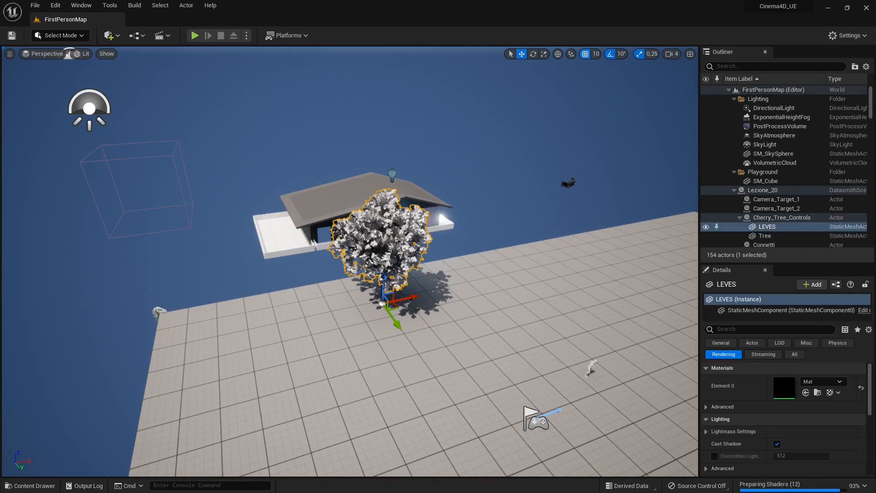
key(d)
right_drag(424, 276, 347, 281)
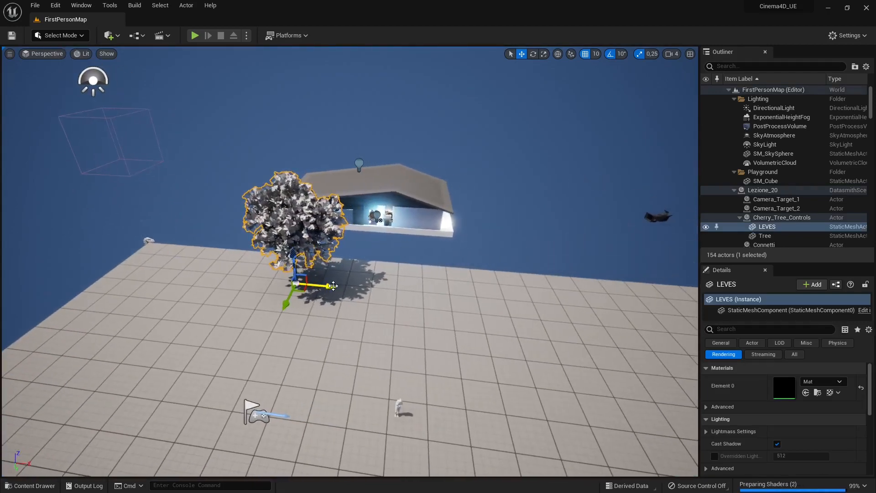
drag(332, 286, 277, 264)
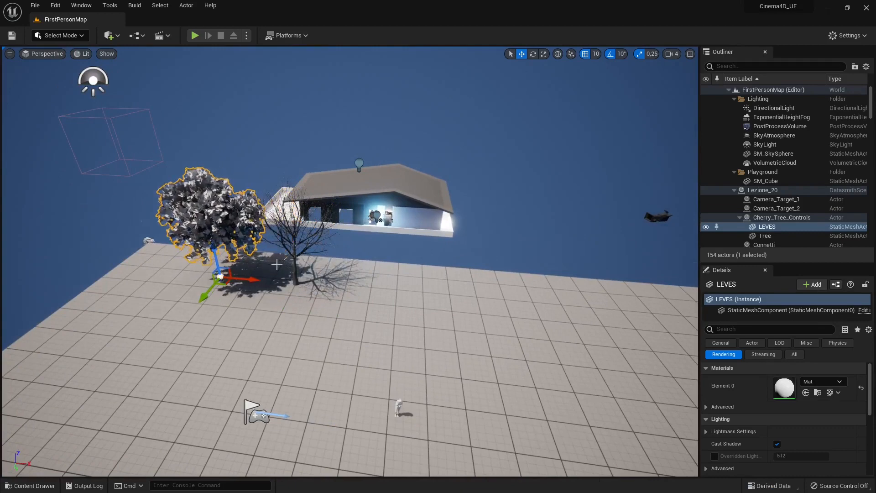
Move the cherry tree's Tree trunk mesh along the X axis to sit beneath its foliage
click(295, 256)
drag(323, 280, 249, 277)
click(319, 248)
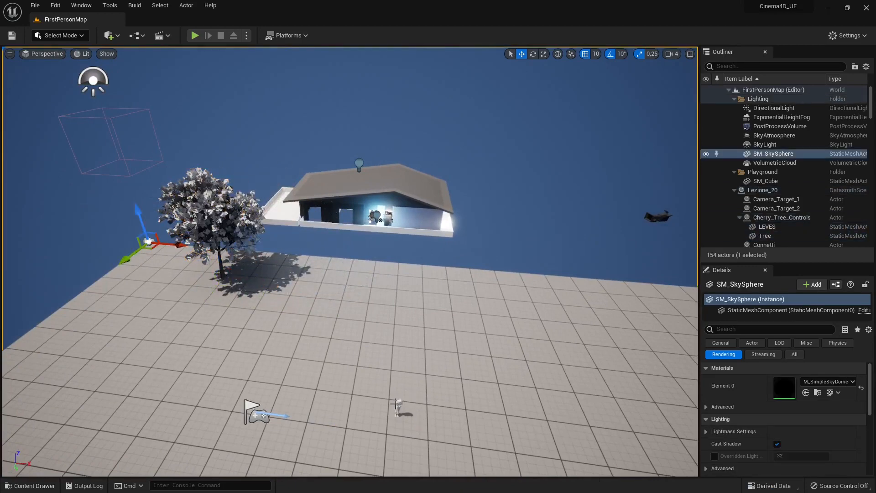
Examine the imported woman figure and the house's wall Gruppo_8 and perimeter mesh Poligono_1_2
click(395, 404)
key(f)
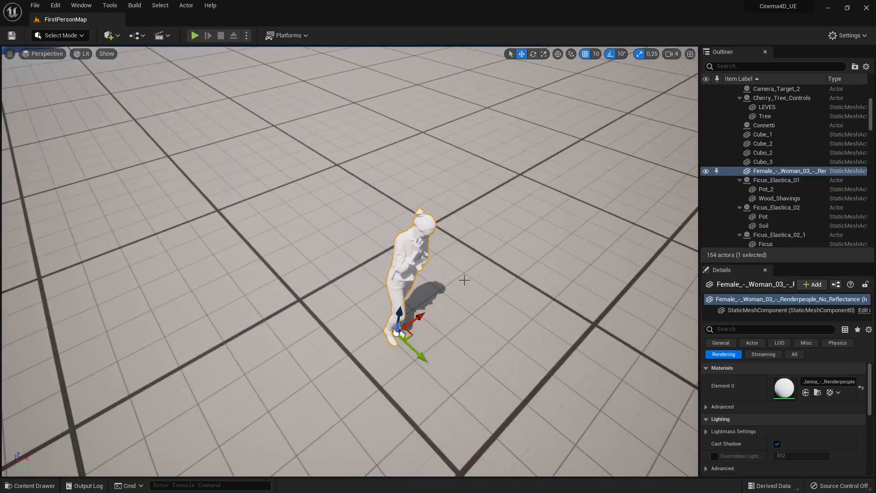
right_drag(435, 333, 377, 274)
key(d)
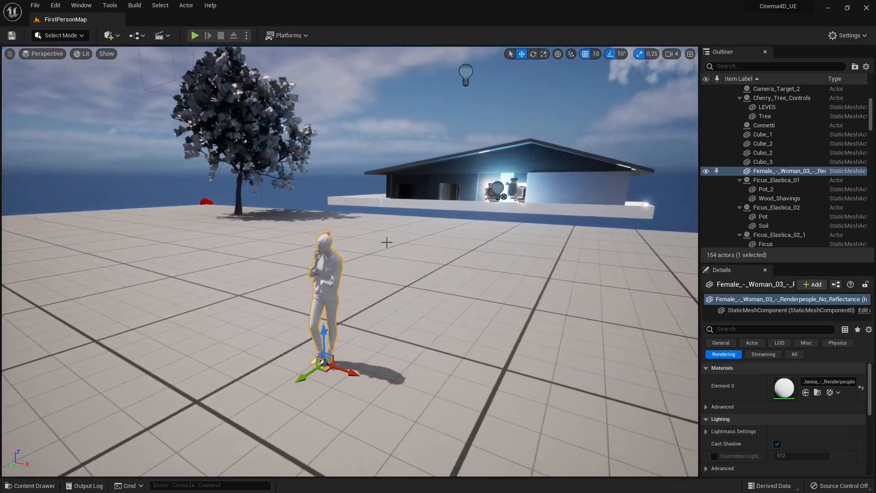
mouse_move(323, 220)
right_down()
mouse_move(323, 151)
mouse_move(337, 215)
mouse_move(347, 210)
mouse_move(330, 206)
right_up()
key(d)
click(465, 240)
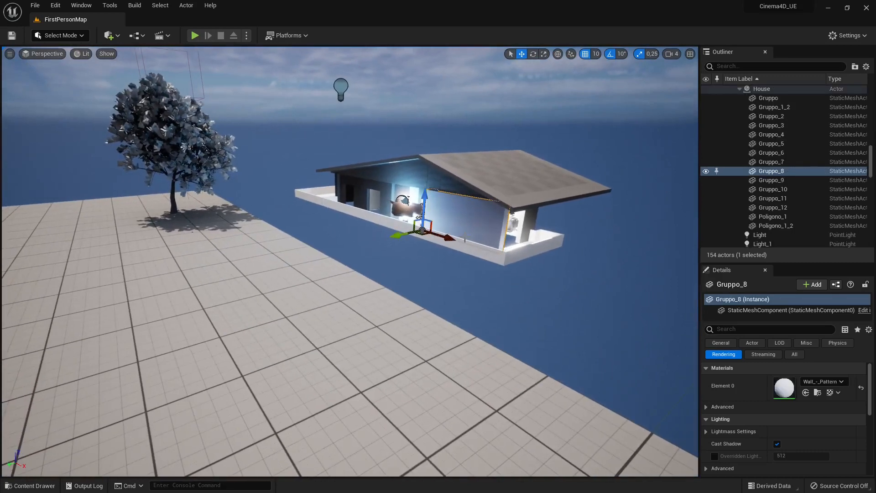
click(771, 225)
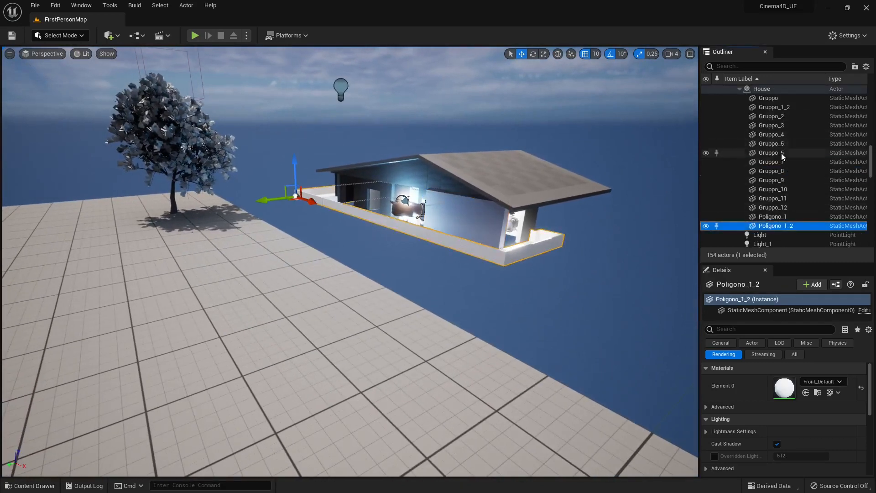
Collapse the Lighting, Playground and Lezione_20 groups in the Outliner, leaving the Lezione_20 scene actor selected
scroll(781, 152, up, 5)
scroll(781, 152, up, 10)
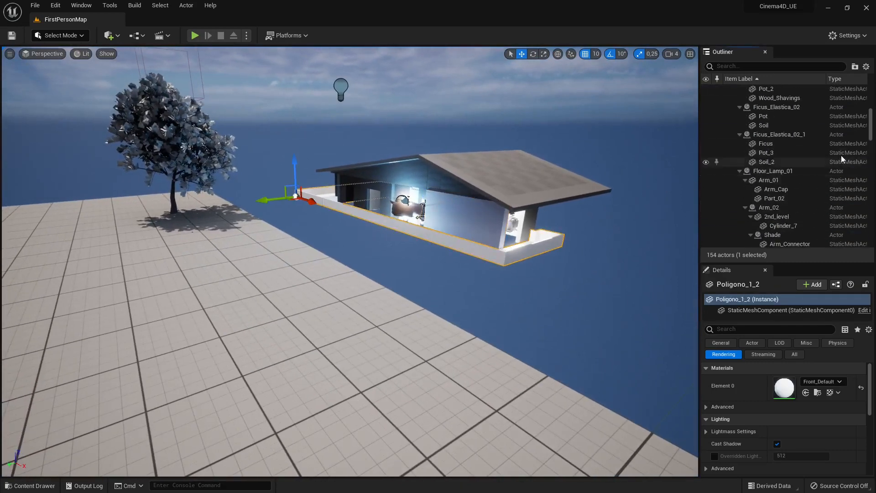
scroll(848, 146, up, 3)
click(735, 94)
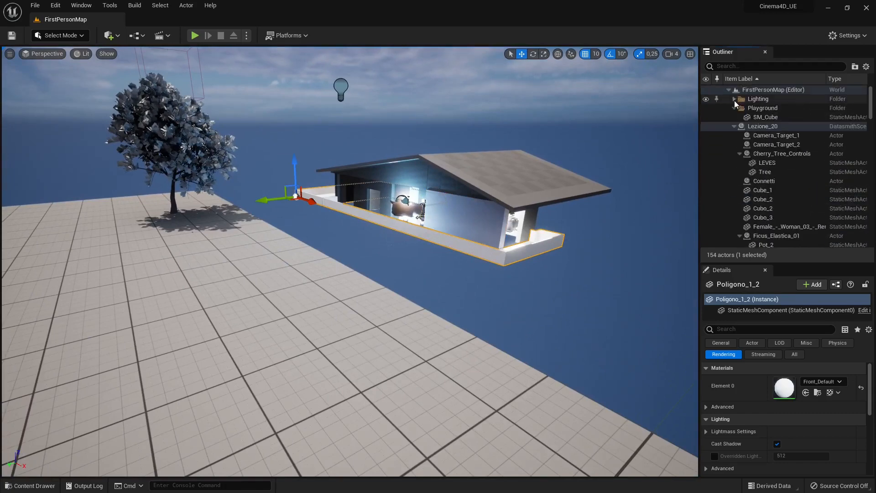
click(736, 108)
click(760, 116)
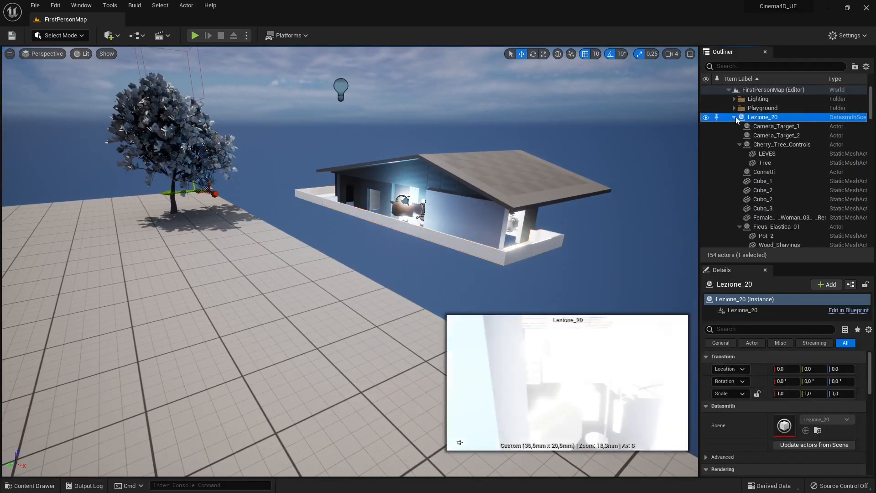
click(735, 117)
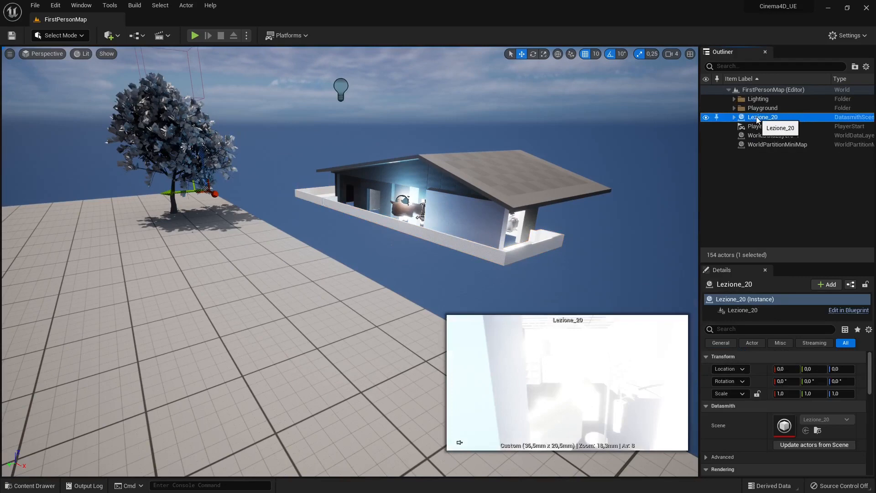
Rename the Lezione_20 Datasmith scene actor as C4D
click(757, 118)
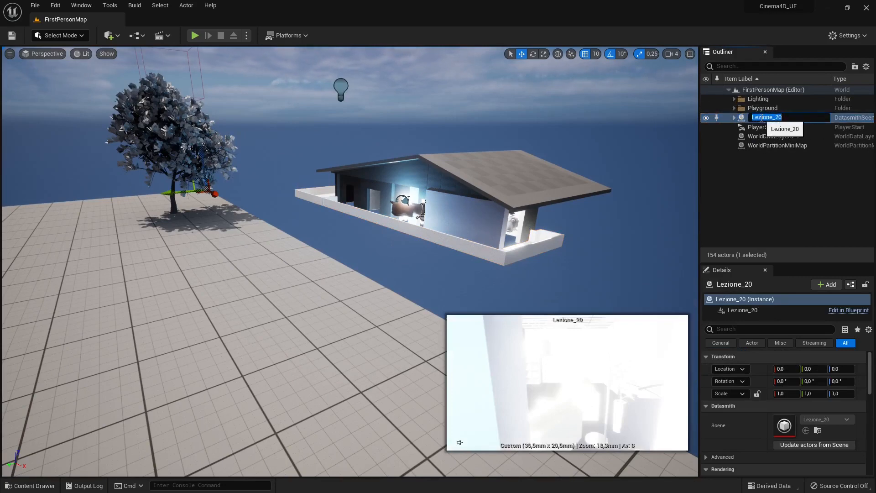
key(Return)
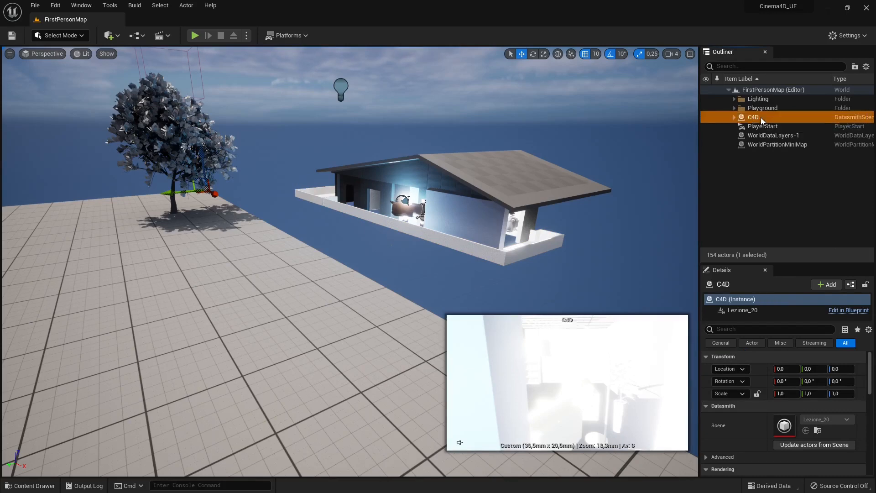
click(753, 118)
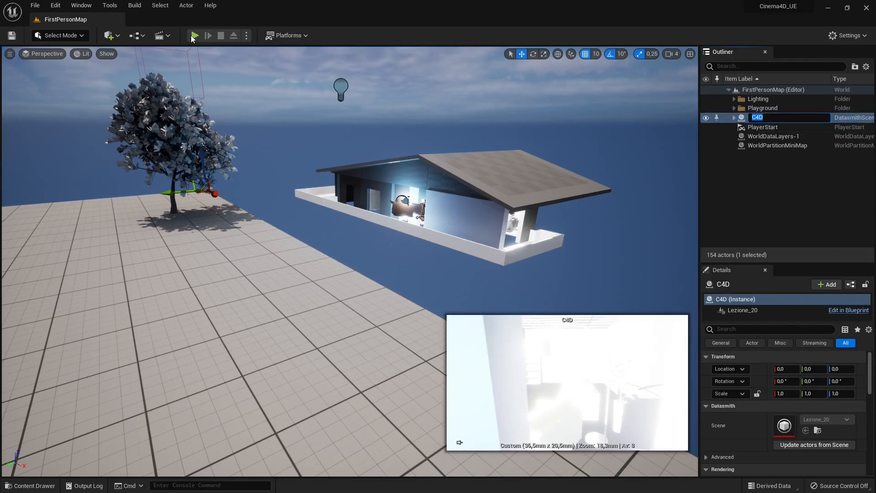
click(519, 58)
Move the whole C4D scene onto the playground floor, to location X 110, Y 720, Z -10
right_drag(477, 206, 450, 239)
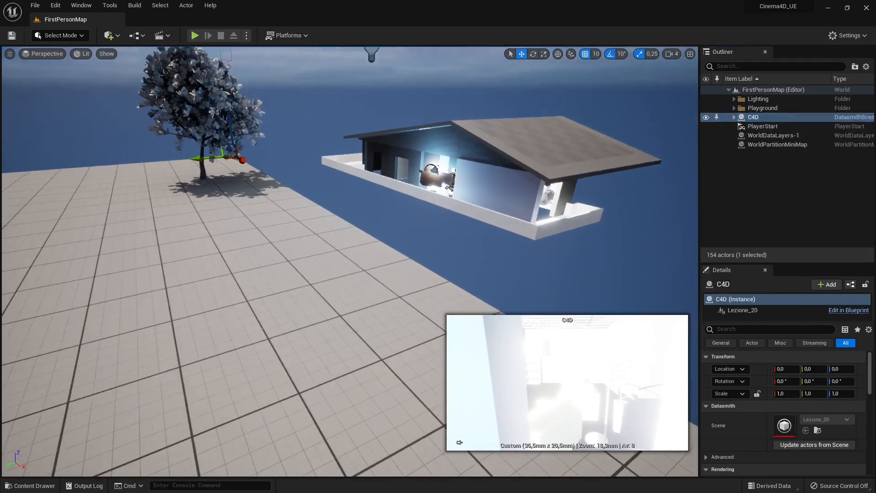
drag(229, 160, 4, 178)
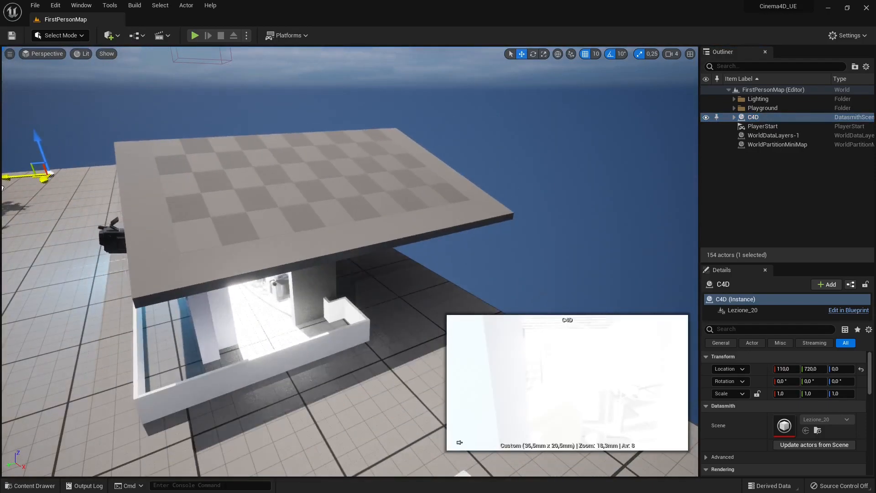
mouse_move(151, 202)
right_down()
mouse_move(82, 203)
mouse_move(119, 214)
mouse_move(150, 202)
right_up()
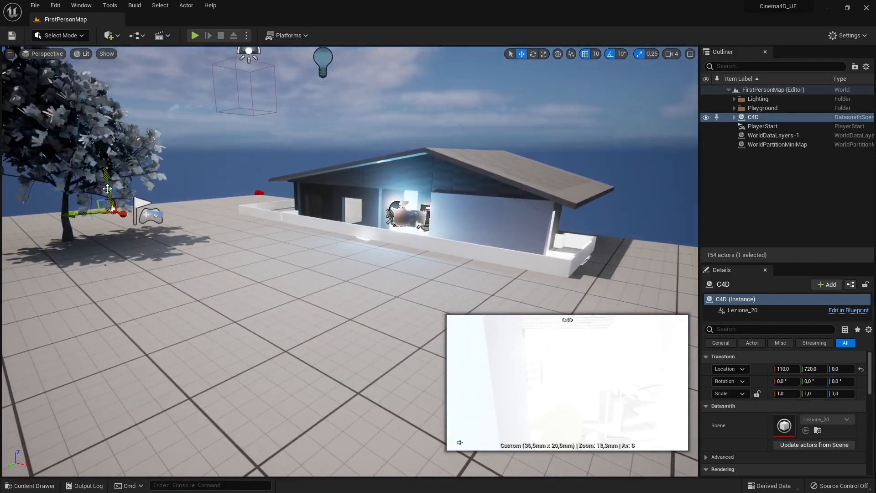
drag(107, 188, 113, 192)
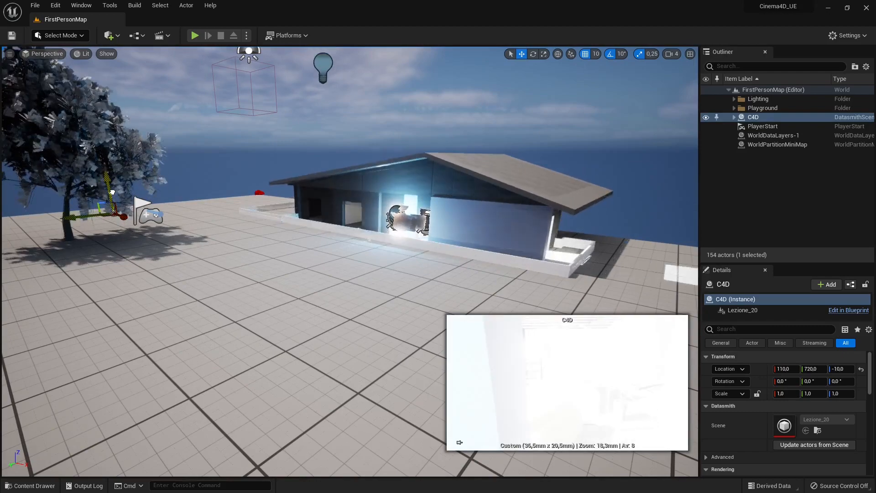
Scale the C4D scene uniformly to 1.25 and adjust its height along the Z axis
click(543, 54)
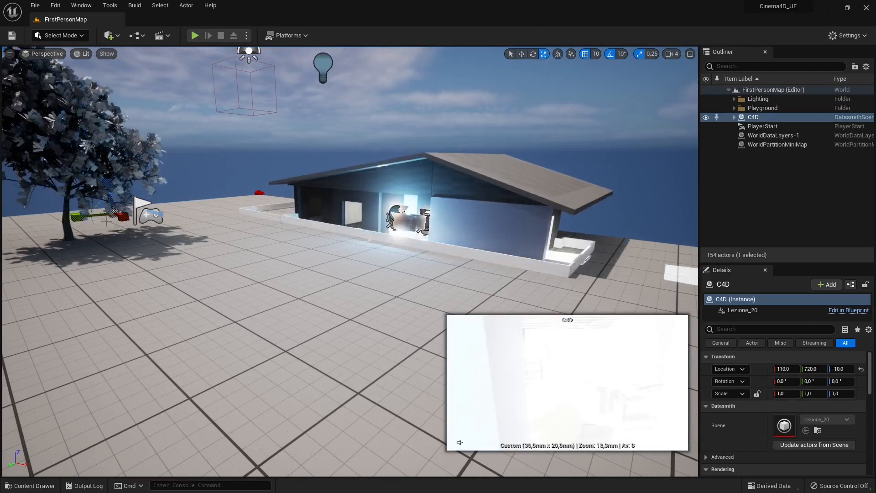
drag(109, 195, 110, 188)
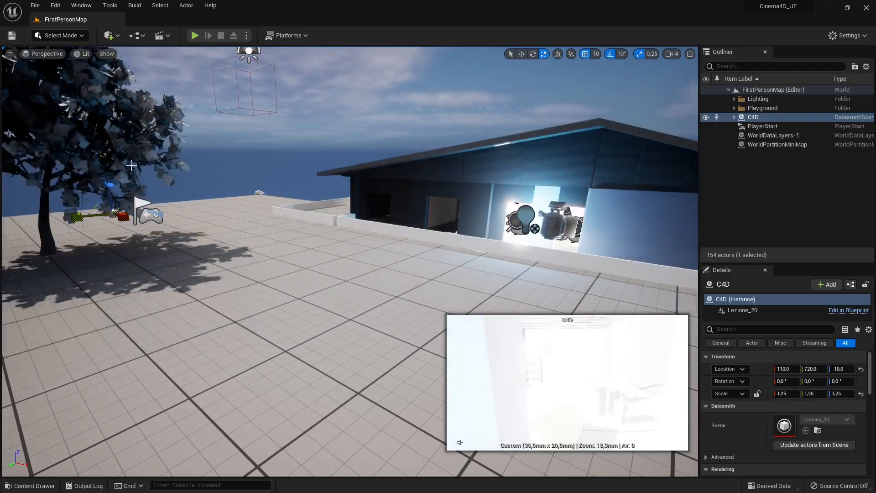
click(521, 54)
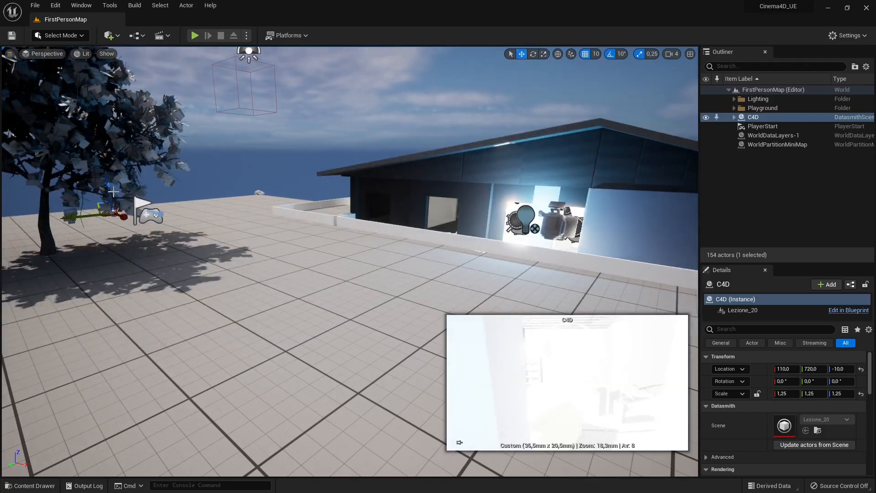
drag(108, 192, 114, 191)
Examine the house from its front and side, selecting the roof Cube_1 and the camera Movimento_Camera
right_drag(275, 237, 388, 243)
click(424, 146)
click(425, 146)
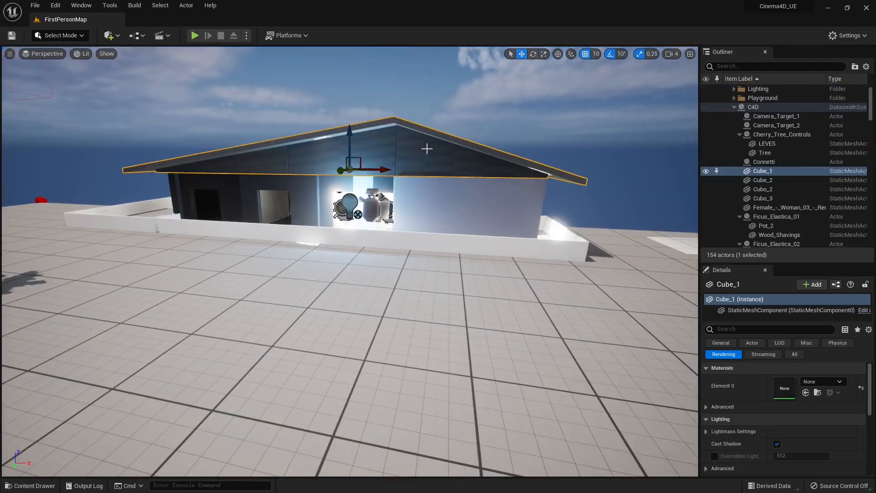
right_drag(424, 147, 283, 139)
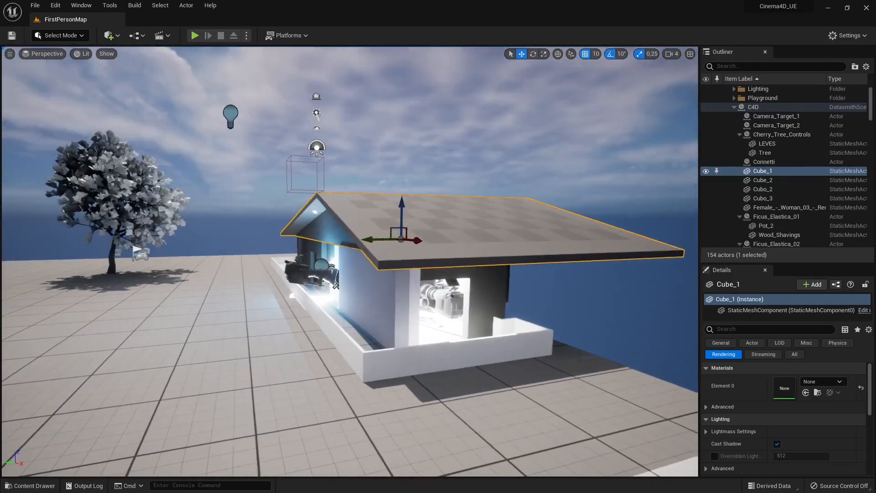
key(w)
right_drag(425, 293, 401, 309)
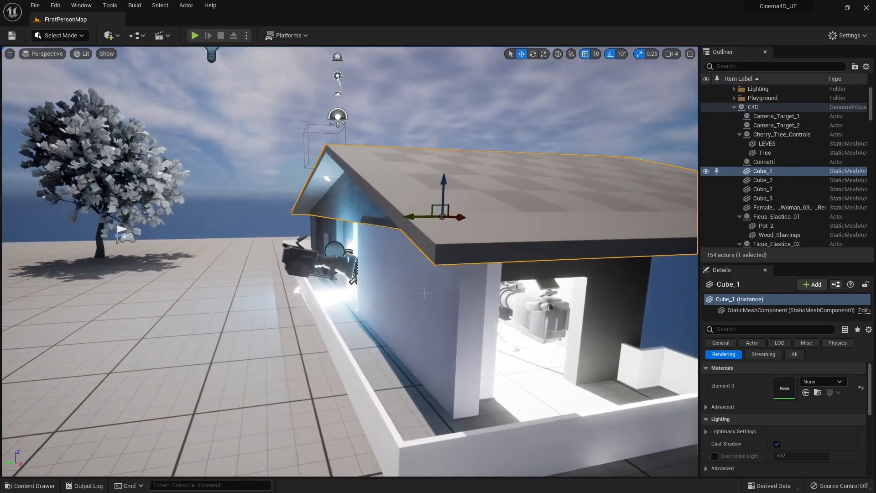
click(319, 259)
click(512, 299)
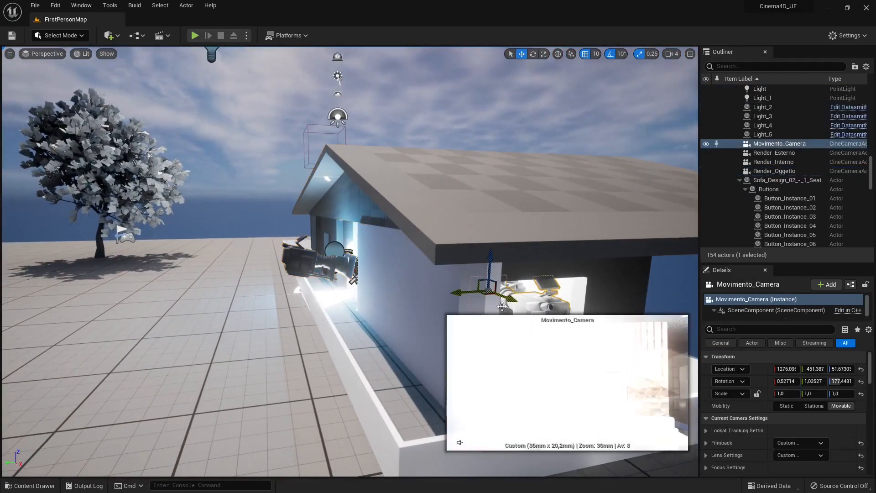
Go inside the house and lower the spot point light to a Z location of about 64
key(d)
right_drag(512, 299, 327, 229)
key(w)
key(w)
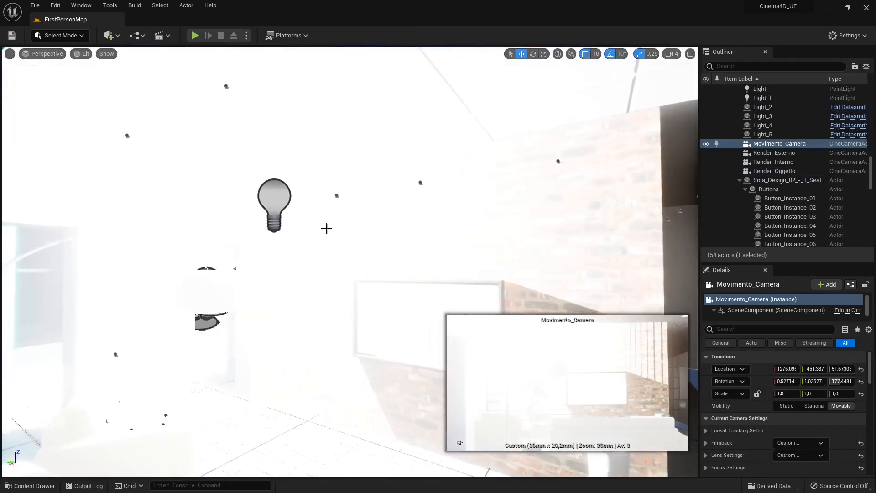
click(265, 183)
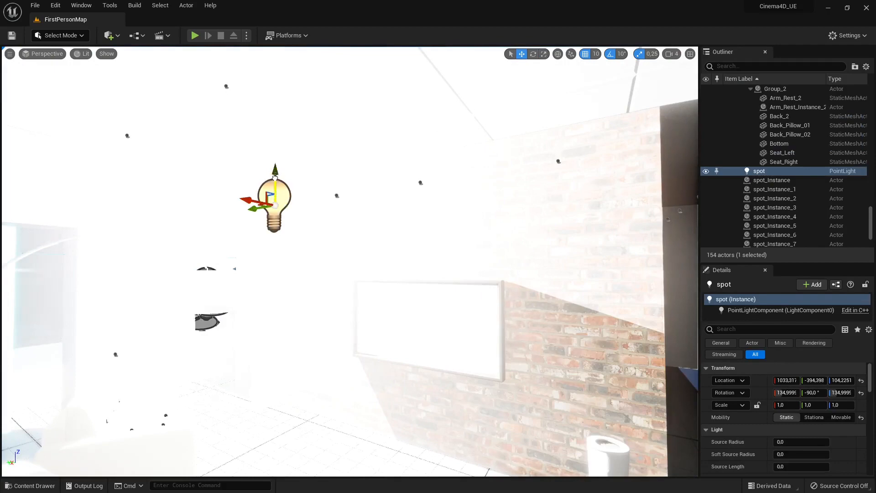
drag(275, 177, 272, 253)
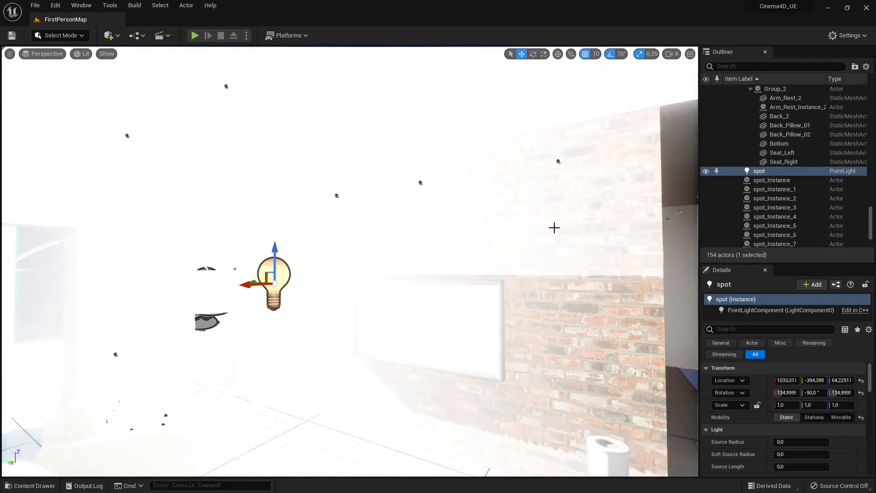
Hide the spot point light and move Light_4 in the window opening to about Y -334, Z 44
click(706, 172)
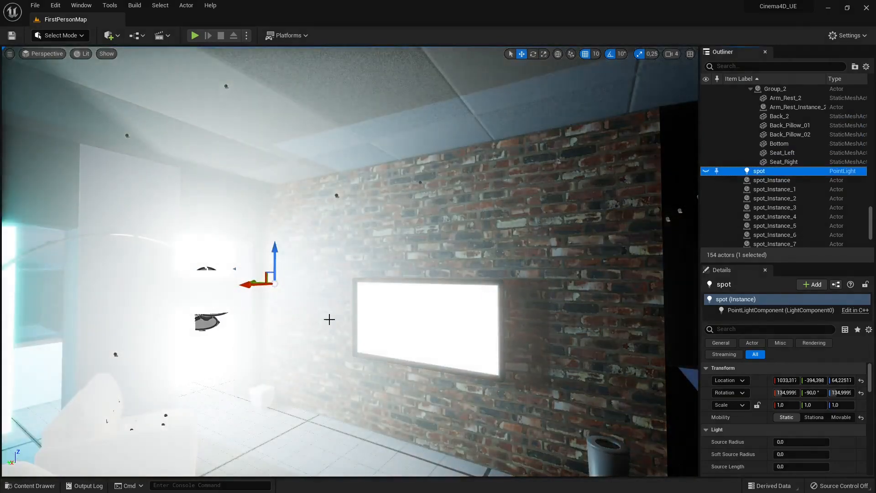
right_drag(329, 317, 304, 315)
click(323, 253)
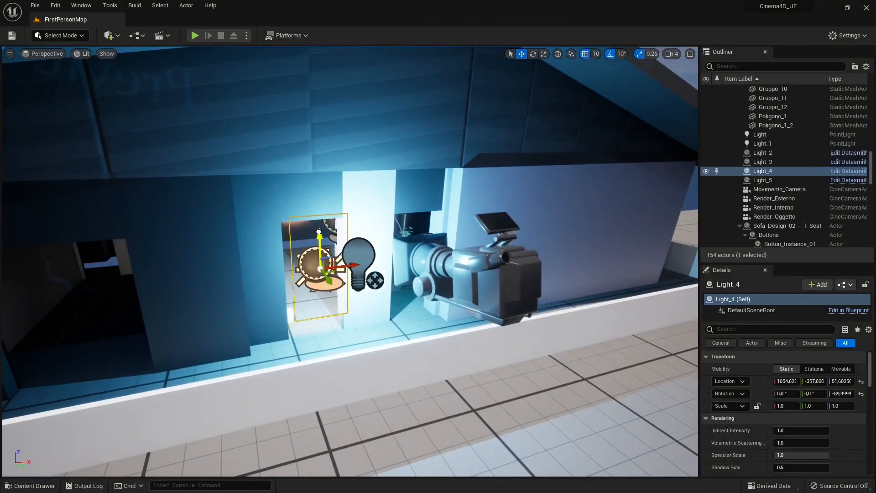
drag(319, 232, 336, 307)
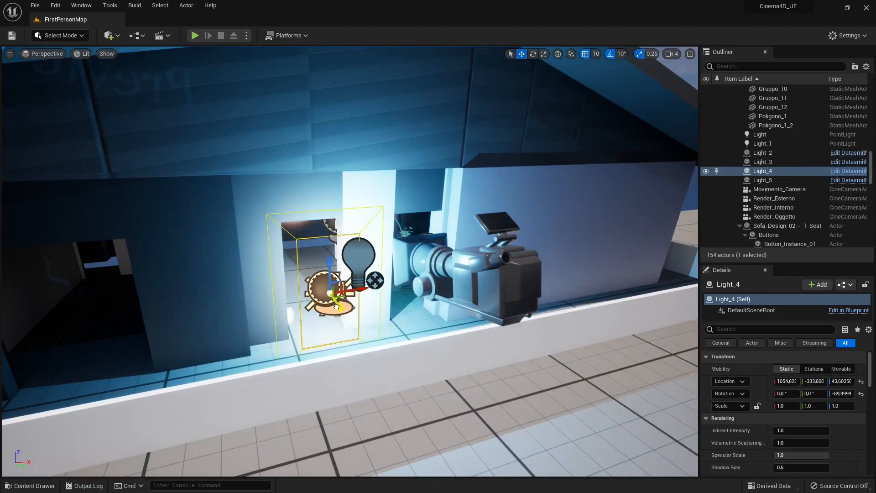
Move the point light Light_1 outside the house to about X 1249, Y -257, Z 63
click(378, 283)
drag(389, 260, 588, 265)
drag(587, 255, 693, 288)
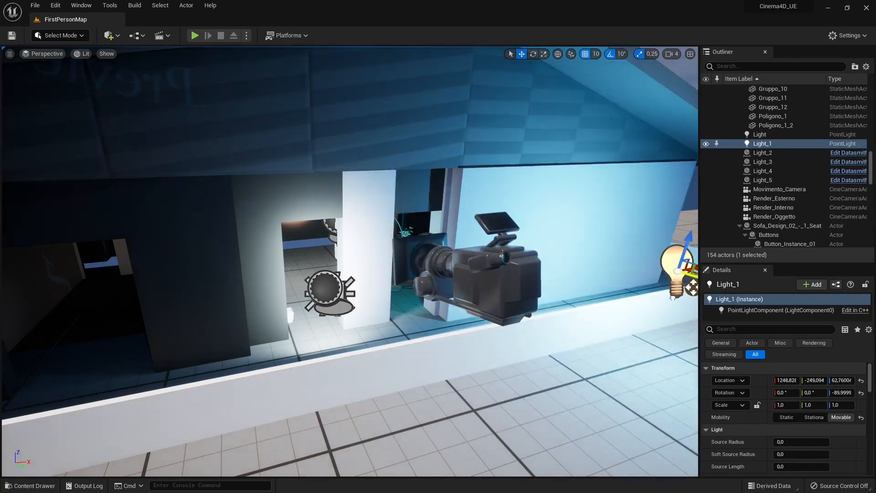
Go inside the living room and move the Render_Interno camera to about X 1153, Y -513
right_drag(517, 321, 607, 285)
key(w)
key(s)
key(w)
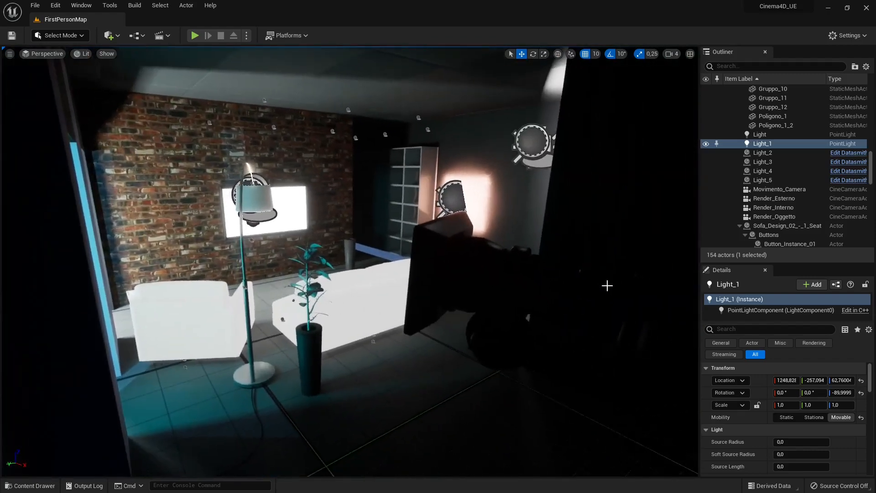
click(539, 294)
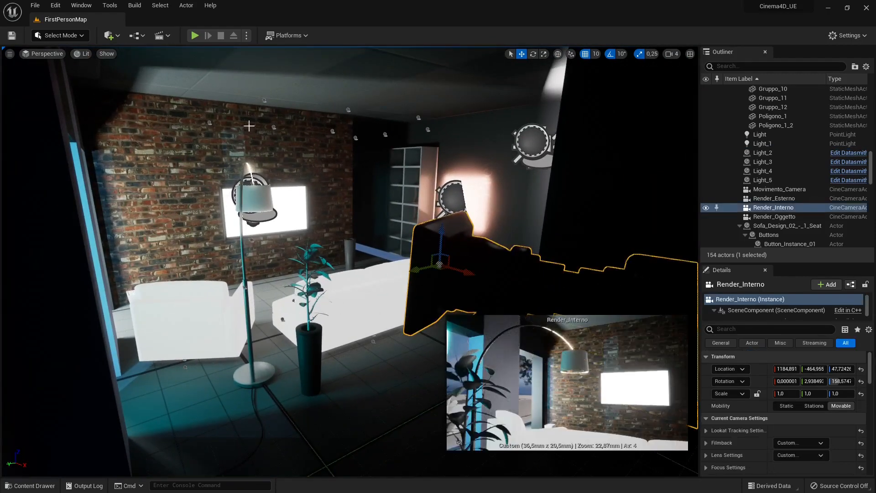
drag(440, 270, 455, 235)
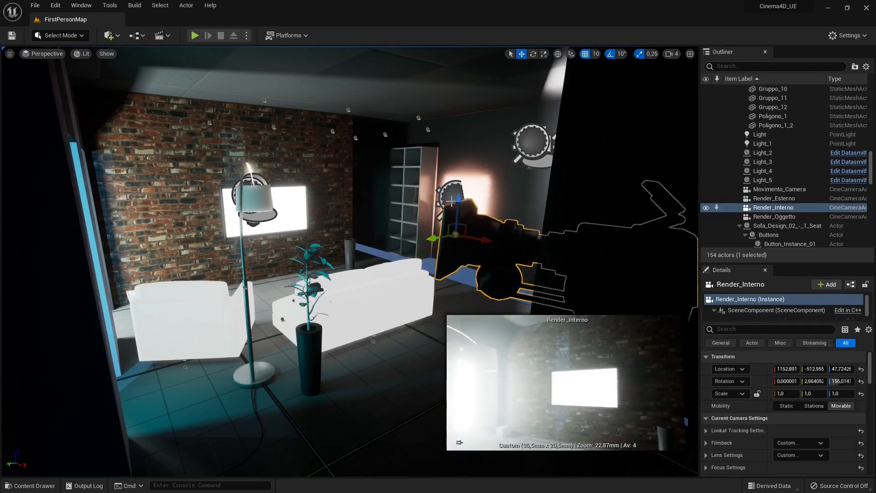
Select the backs and pillows of the two white sofas to check their assigned materials
right_drag(455, 234, 434, 218)
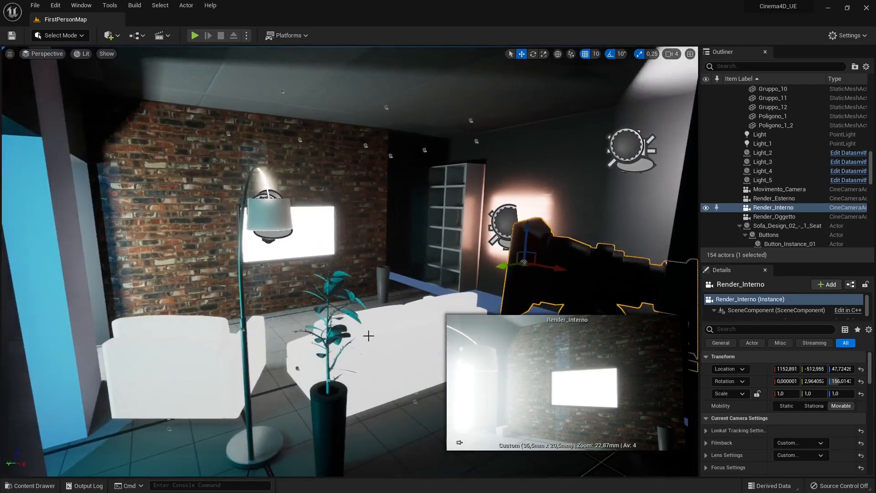
click(362, 348)
click(220, 348)
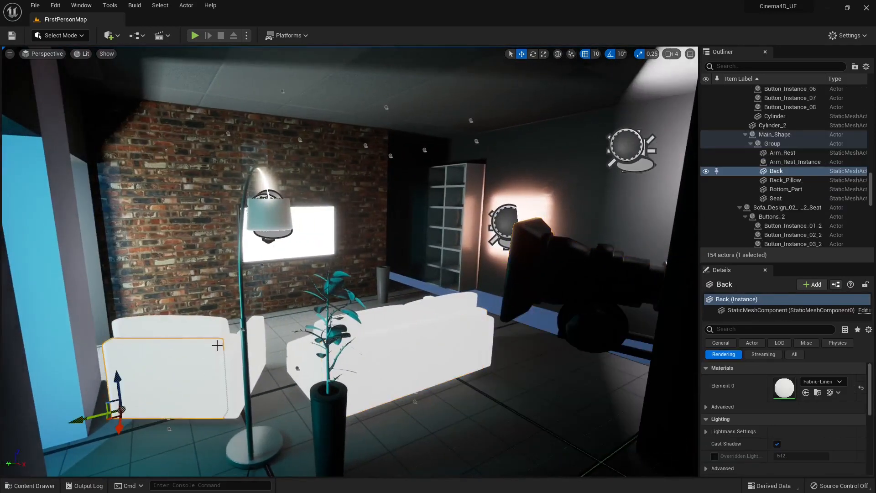
click(210, 331)
click(367, 308)
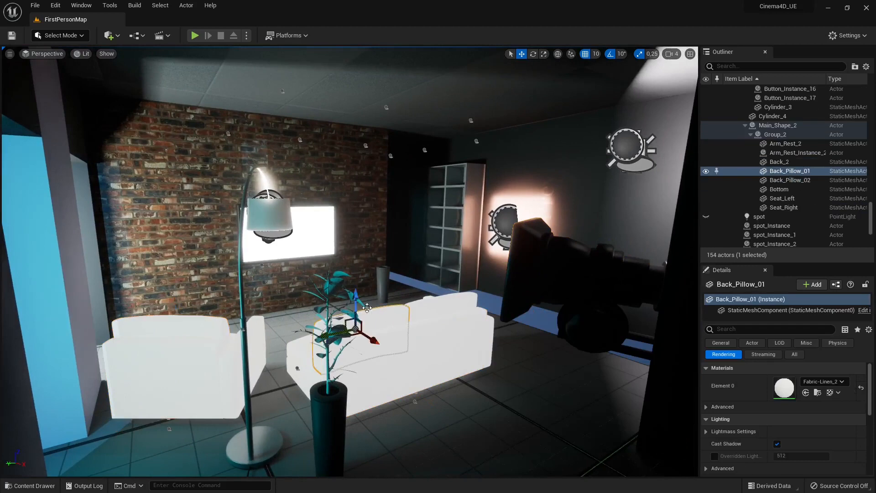
click(437, 323)
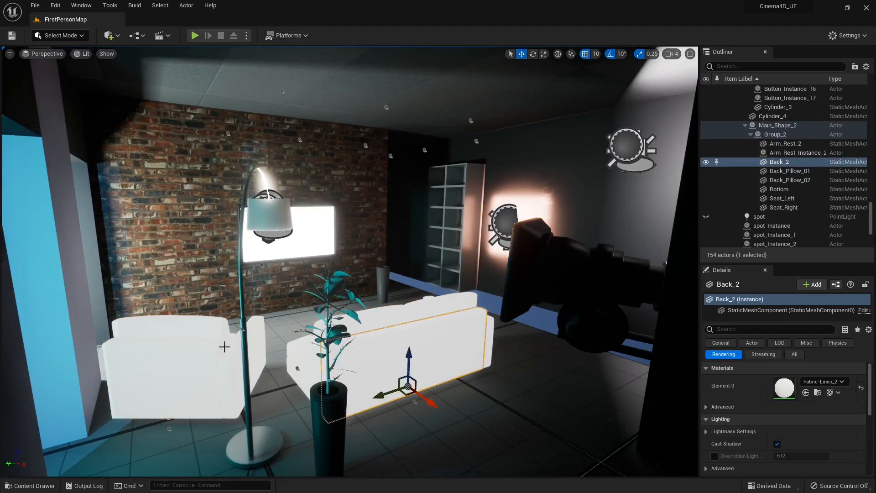
click(206, 337)
Select the bookshelf, the dark back wall and the floor to check their assigned materials
click(406, 219)
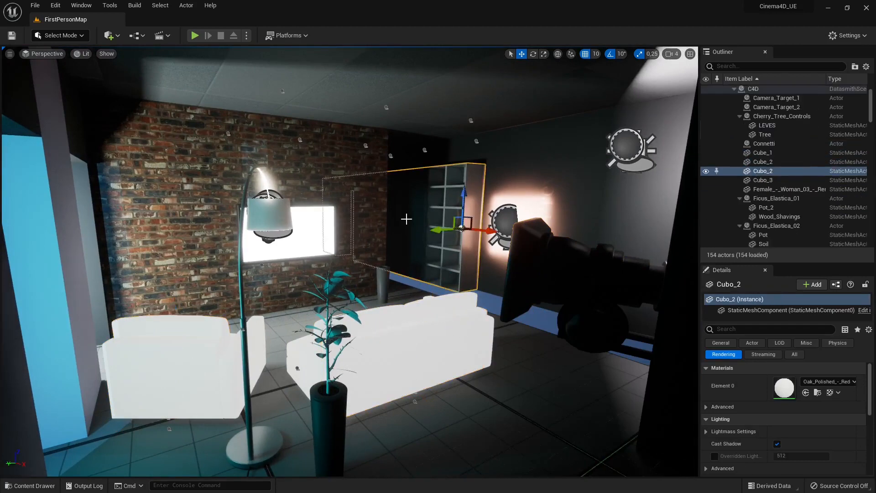
click(513, 202)
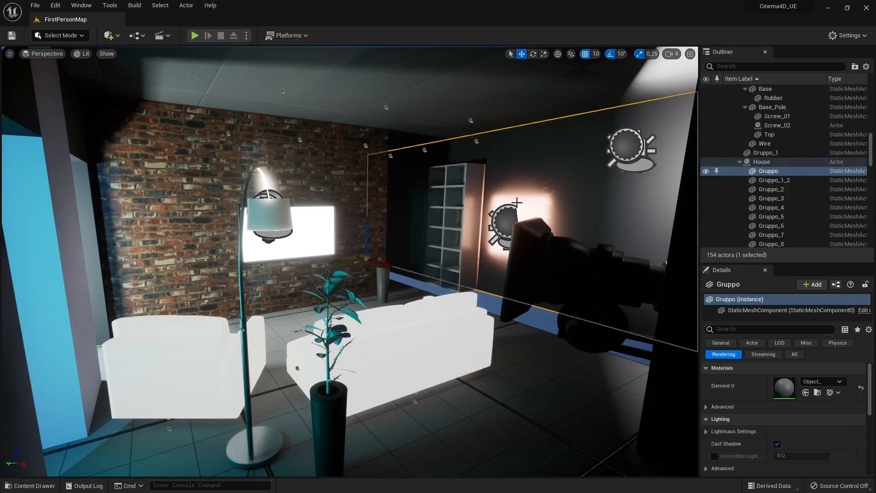
right_drag(204, 256, 194, 256)
mouse_move(286, 258)
right_down()
mouse_move(299, 259)
mouse_move(286, 259)
right_up()
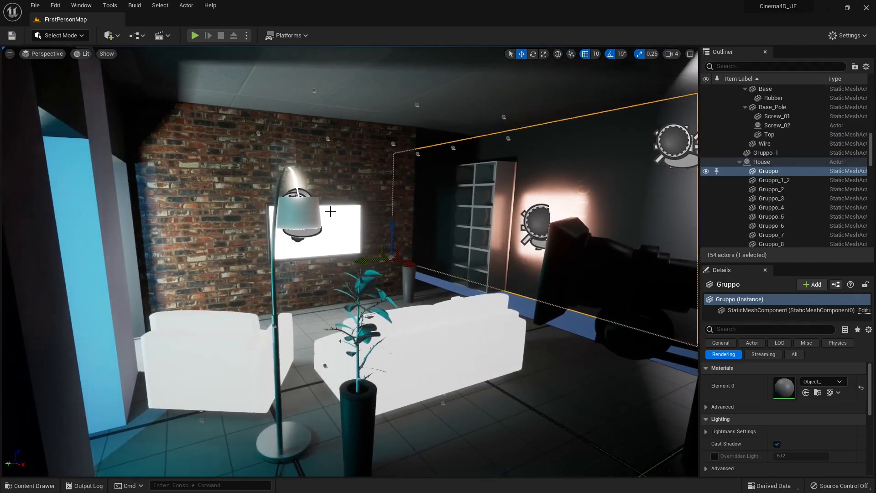
click(395, 272)
click(538, 376)
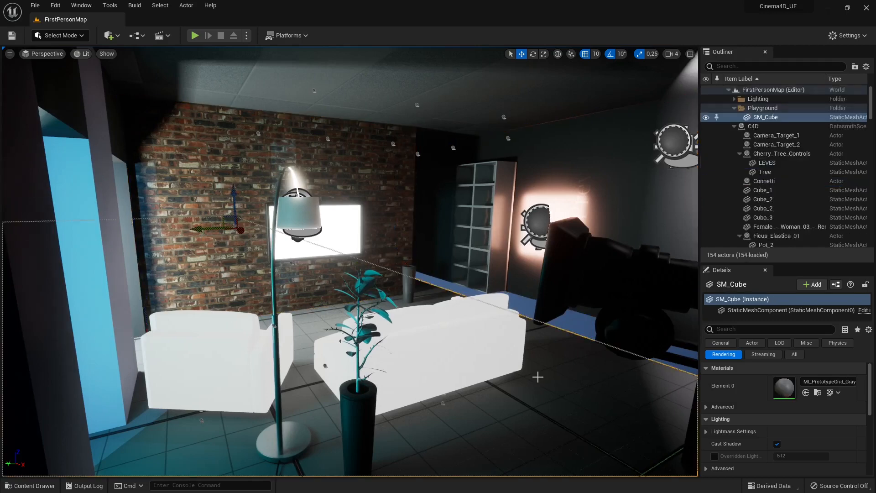
Play the level, walk around the house to judge its size against the character, and stop playing
click(194, 37)
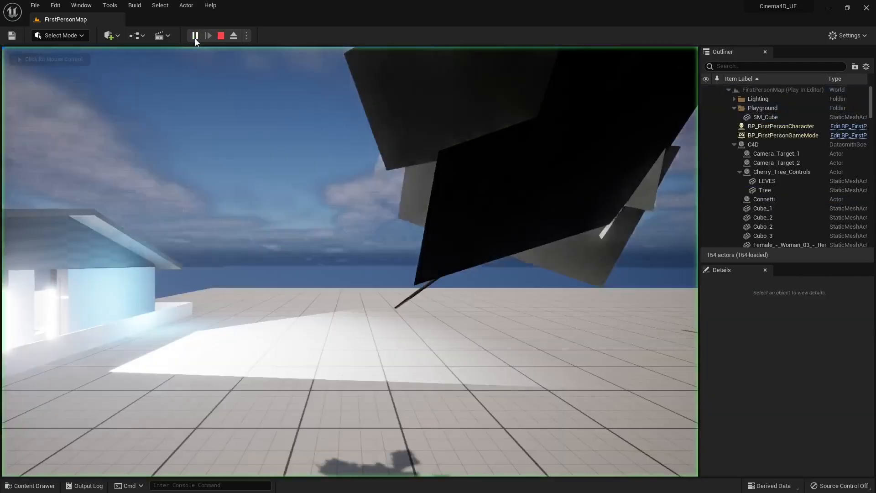
key(w)
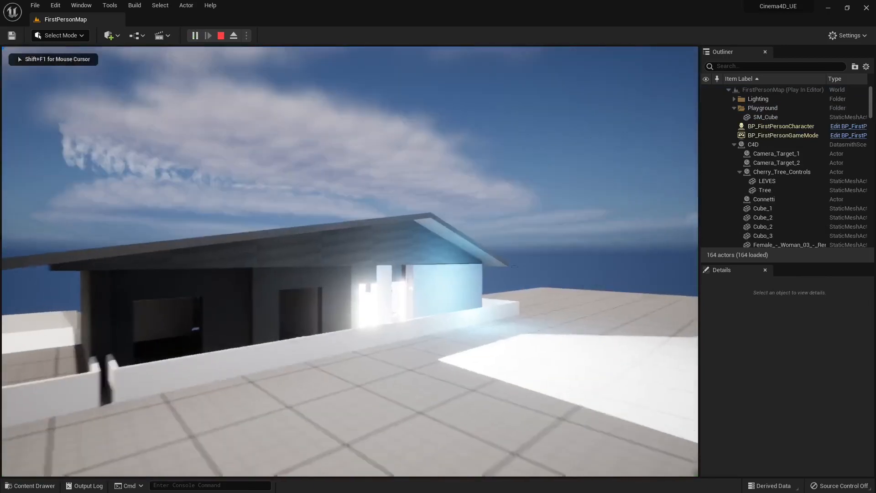
key(w)
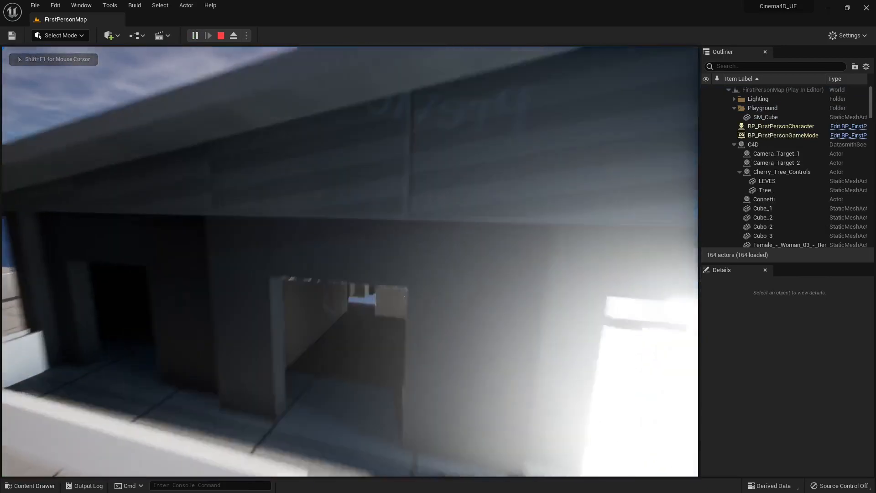
key(s)
key(w)
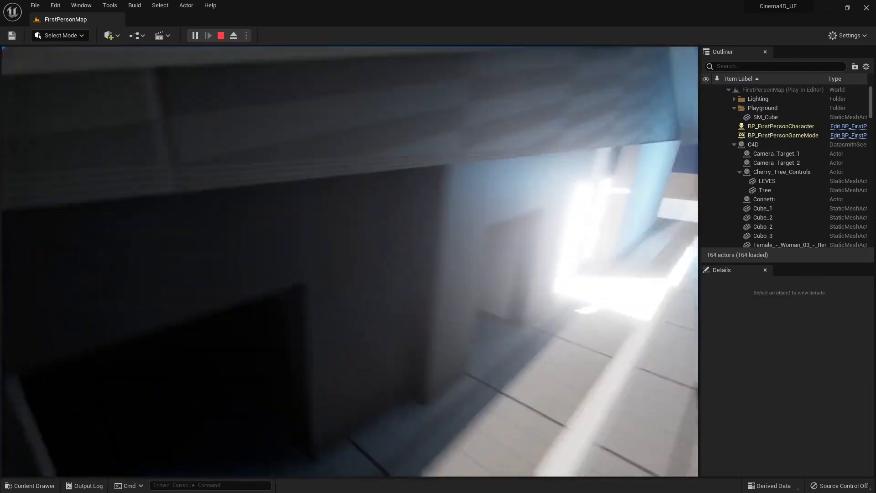
key(w)
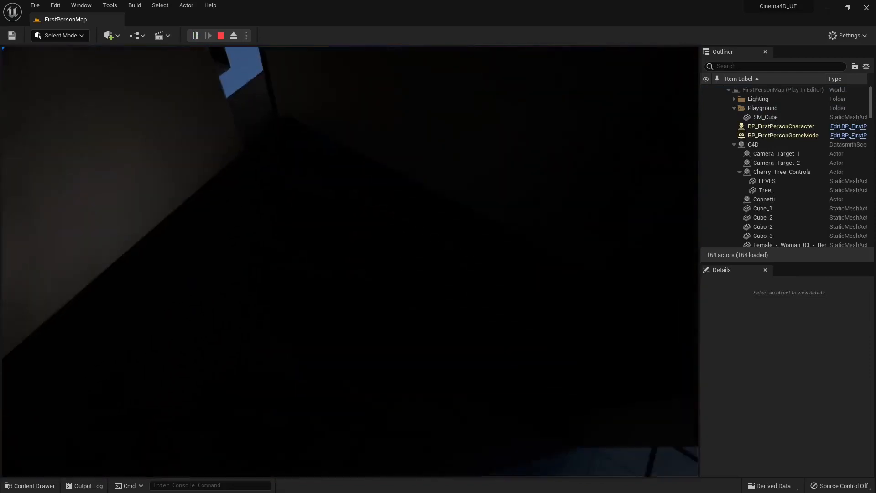
key(s)
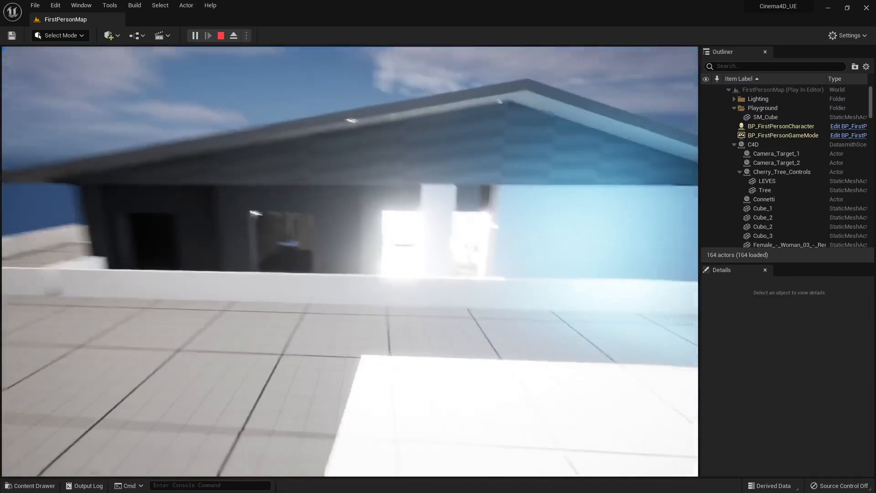
key(Escape)
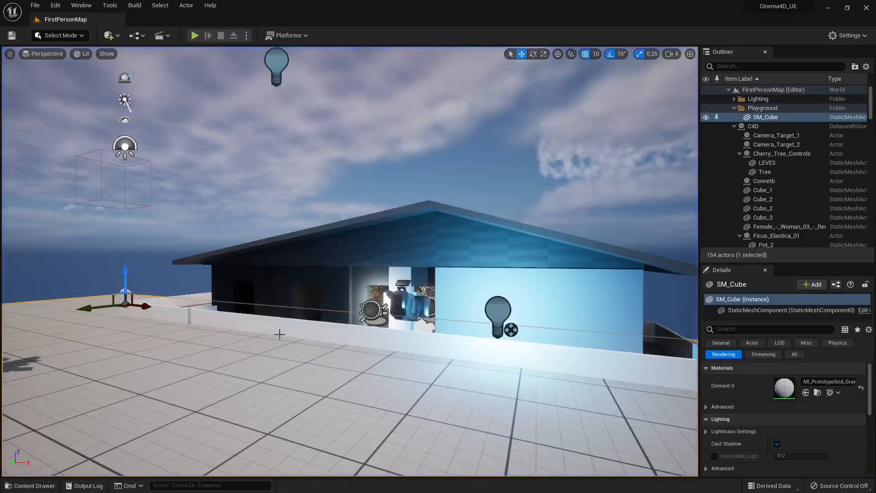
click(543, 54)
drag(126, 304, 141, 294)
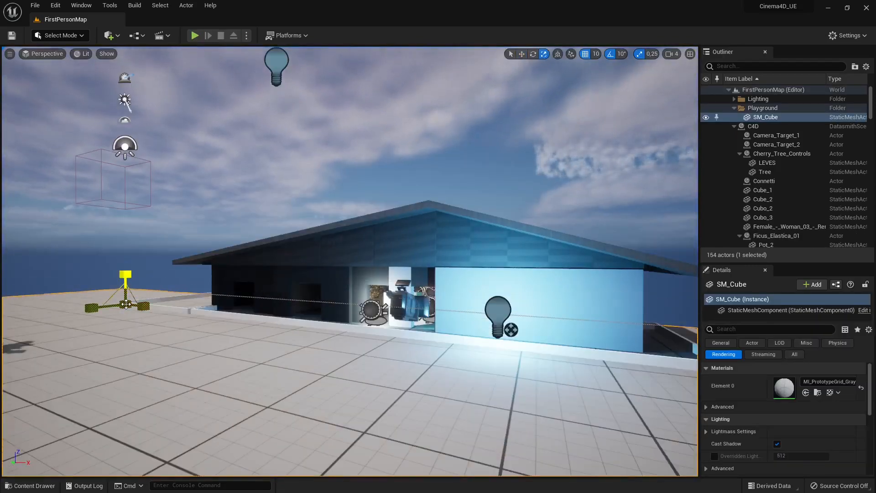
key(ctrl+z)
Scale the whole C4D scene uniformly to 2.5
click(753, 126)
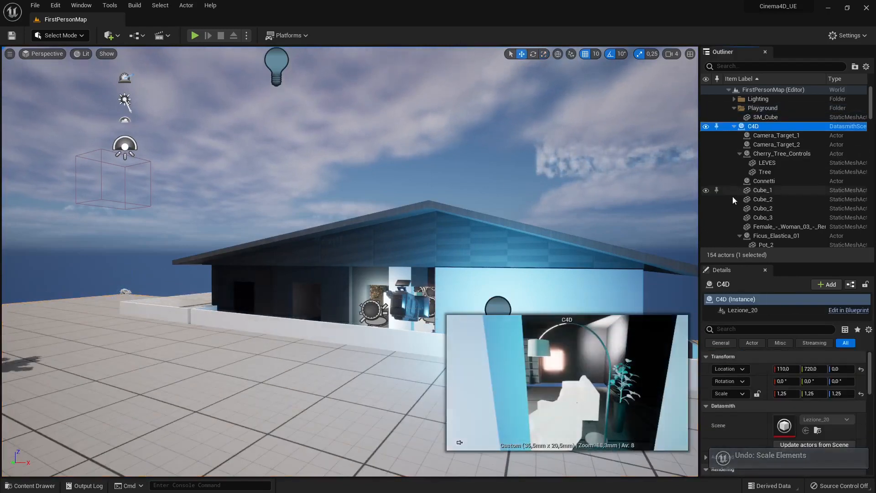
key(w)
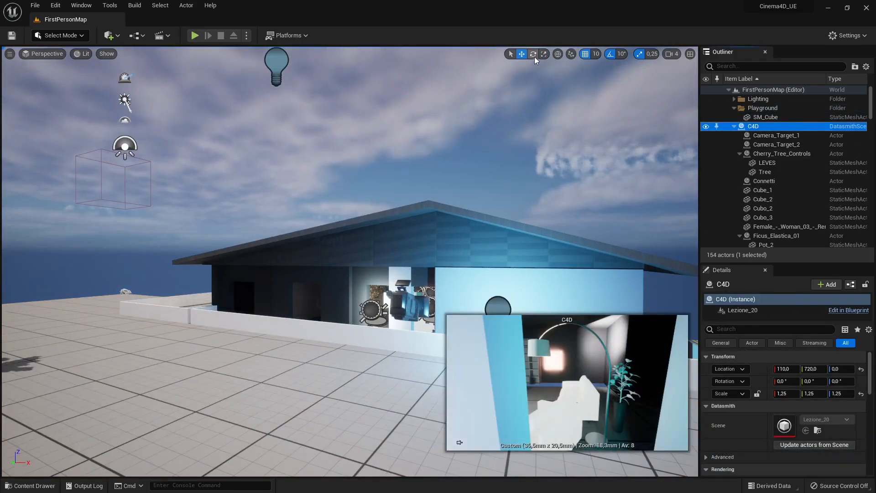
click(542, 54)
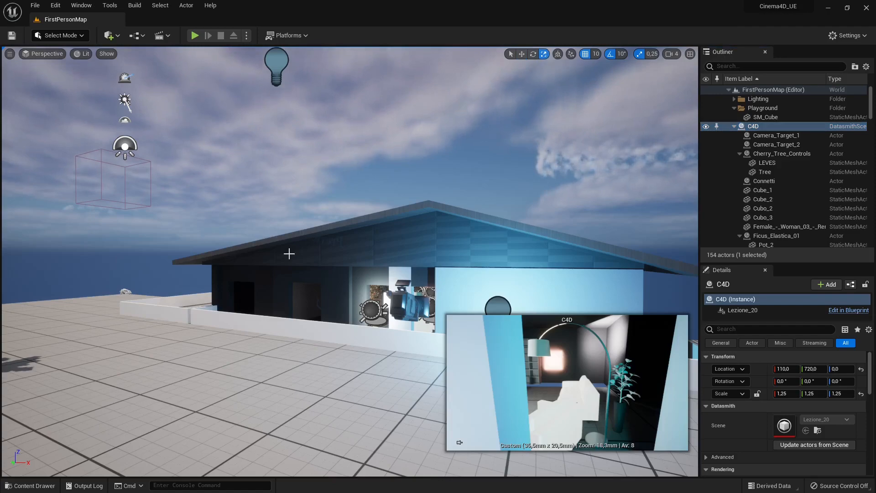
right_drag(289, 254, 193, 254)
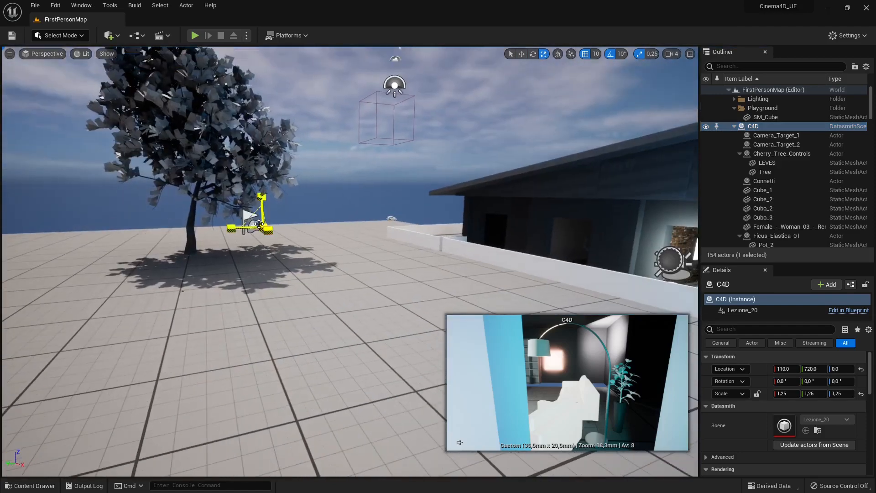
drag(246, 214, 246, 214)
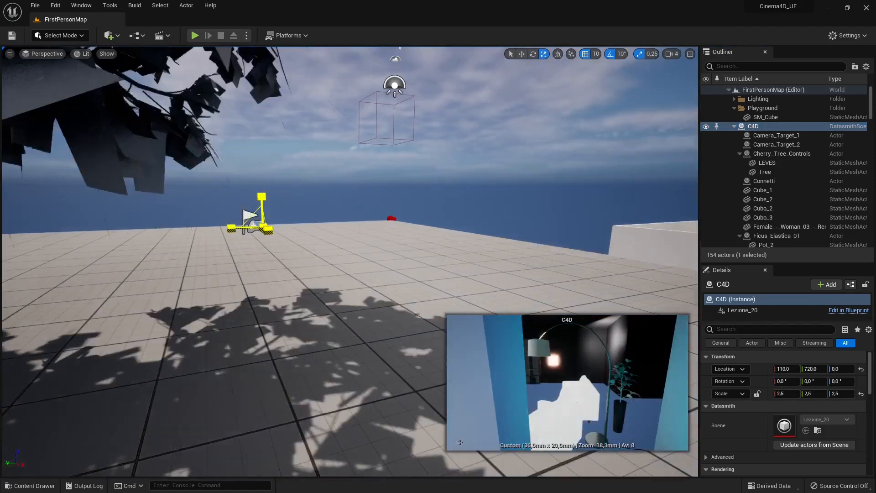
right_drag(289, 315, 357, 315)
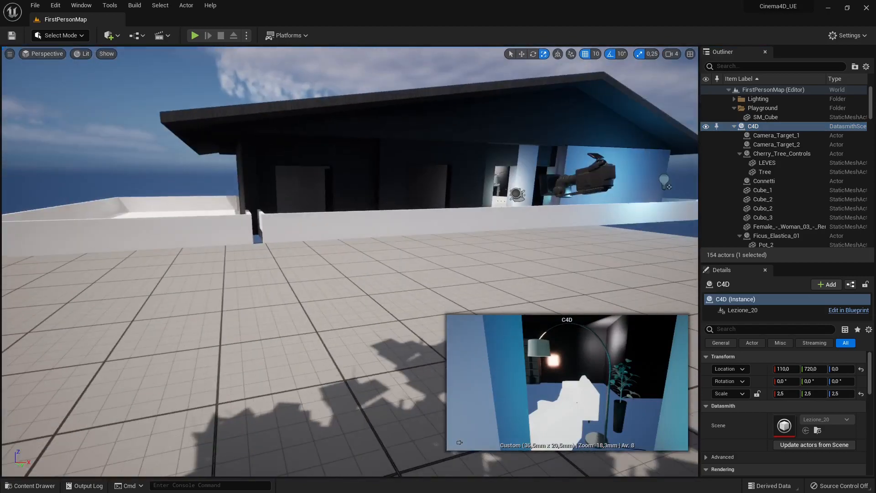
Move the enlarged C4D scene along the Y axis to reposition the house on the playground floor
right_drag(201, 308, 424, 383)
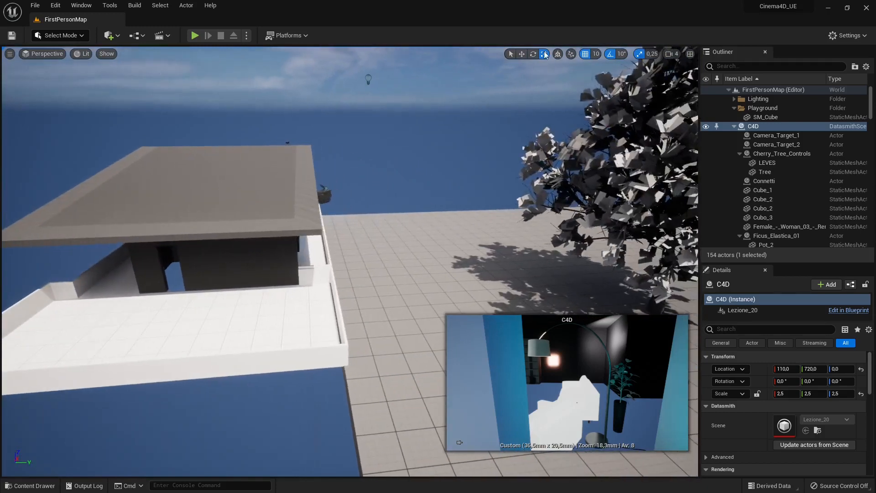
click(521, 54)
key(f)
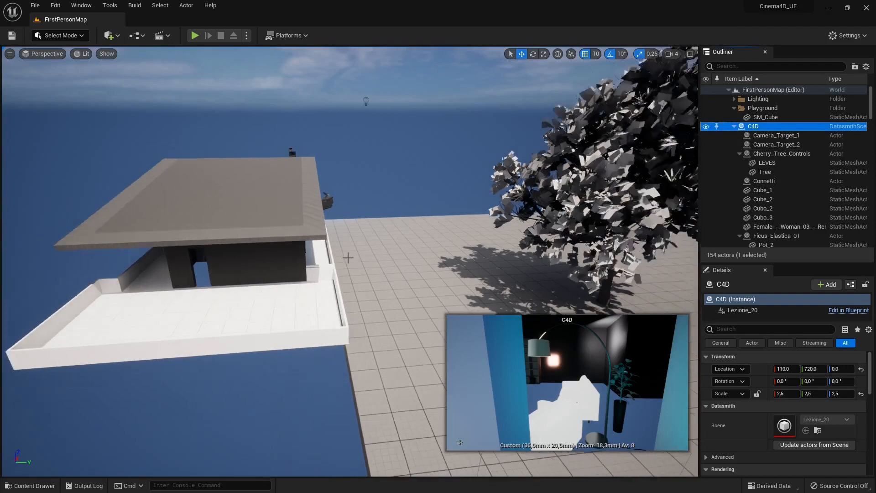
mouse_move(501, 296)
right_down()
mouse_move(516, 320)
mouse_move(501, 295)
right_up()
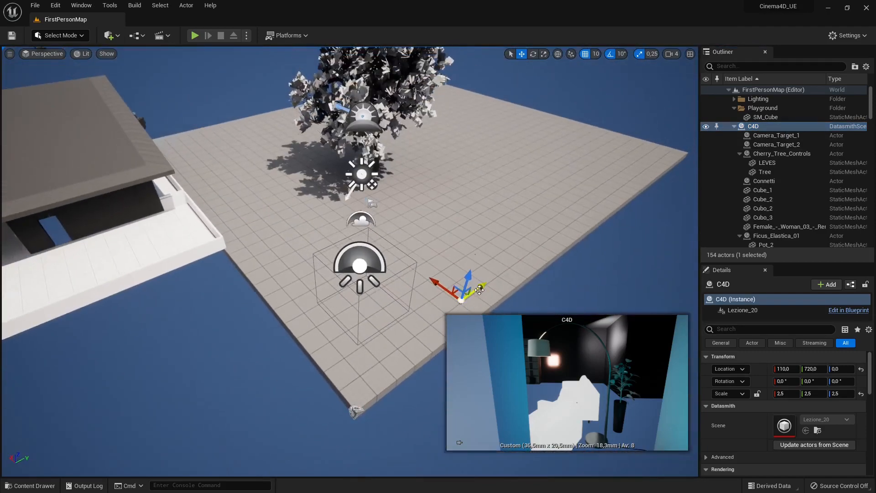
drag(480, 289, 757, 293)
Play the level, walk through the enlarged house from the dark rooms to the living room, and stop playing
right_drag(320, 276, 239, 231)
click(194, 35)
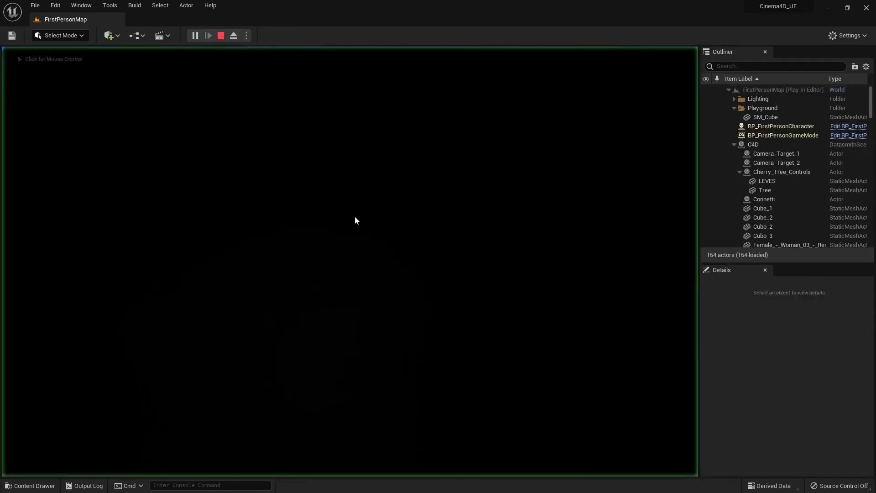
click(393, 303)
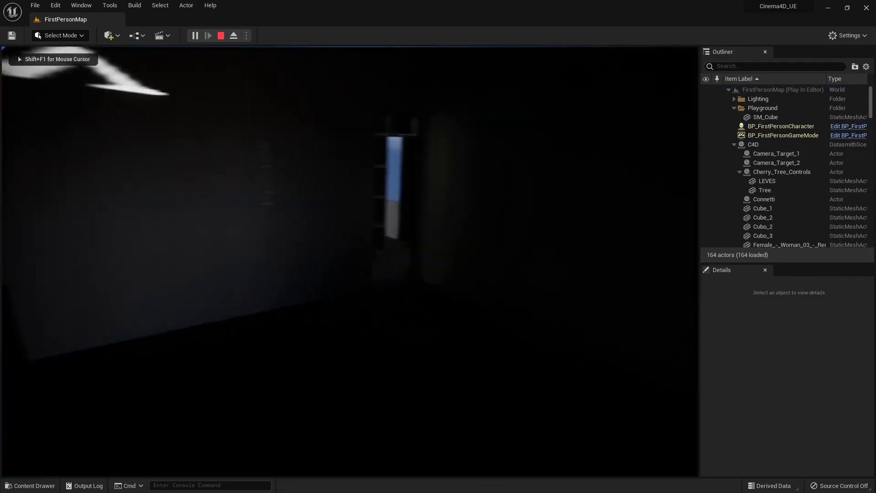
key(w)
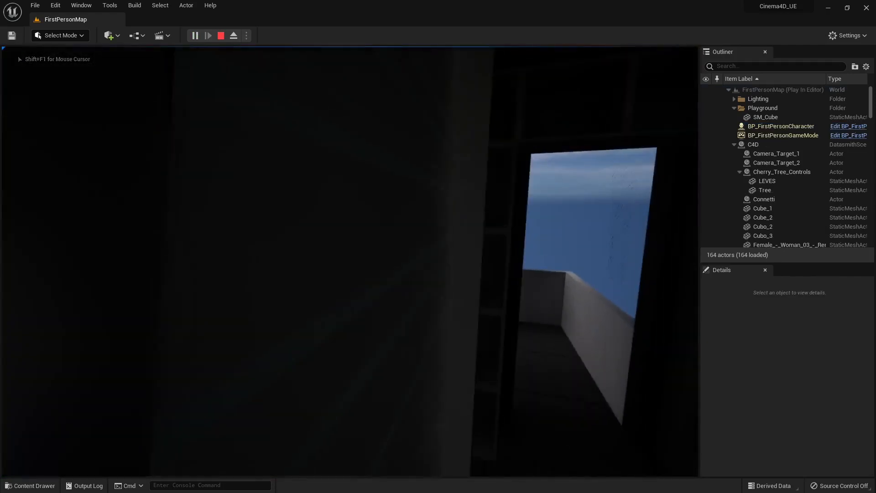
key(w)
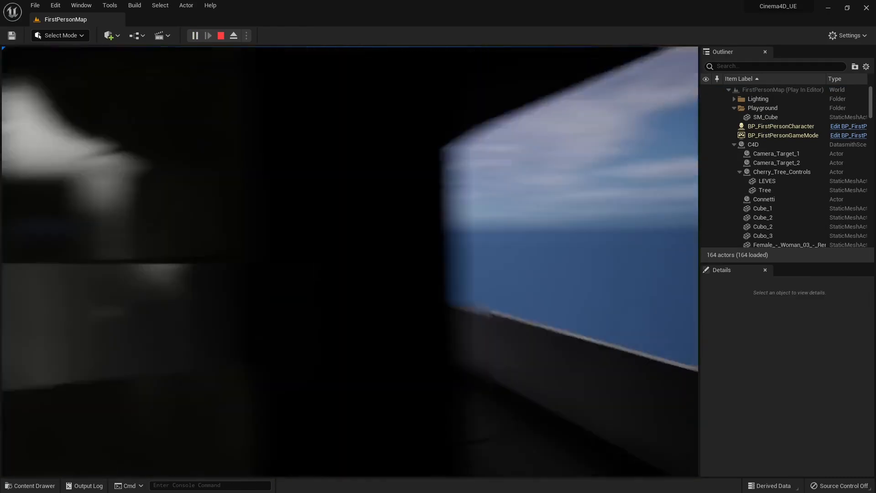
key(w)
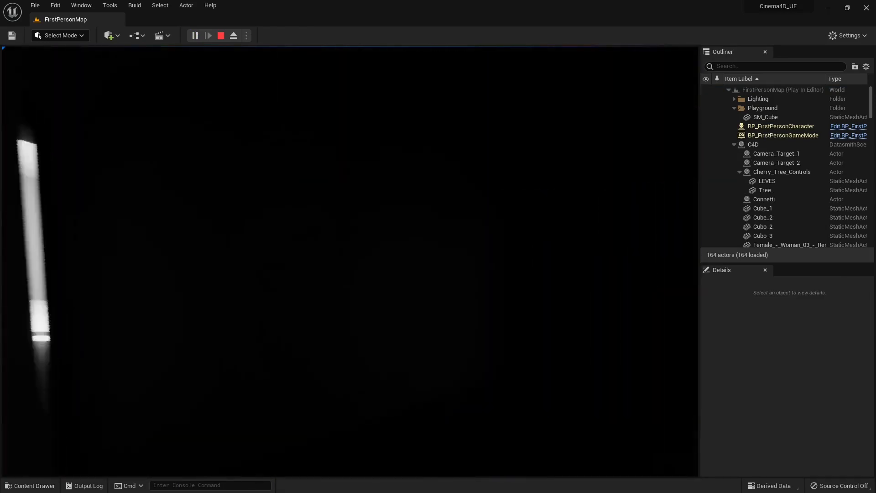
key(w)
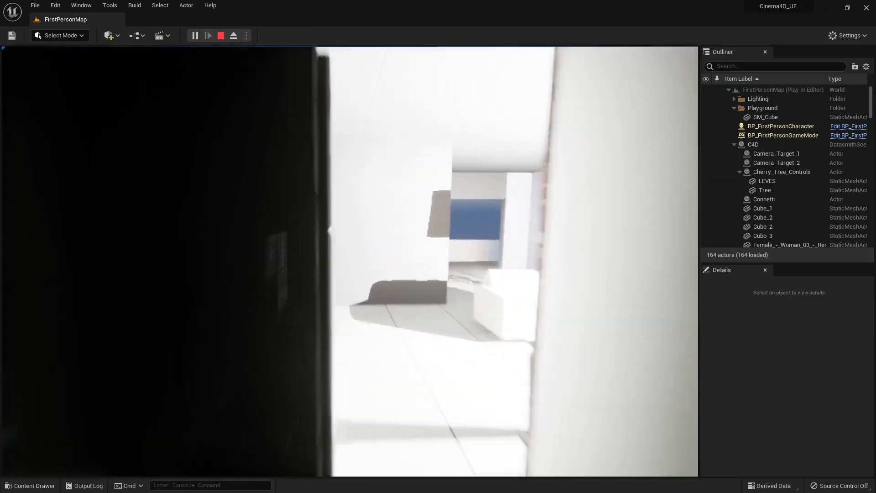
key(w)
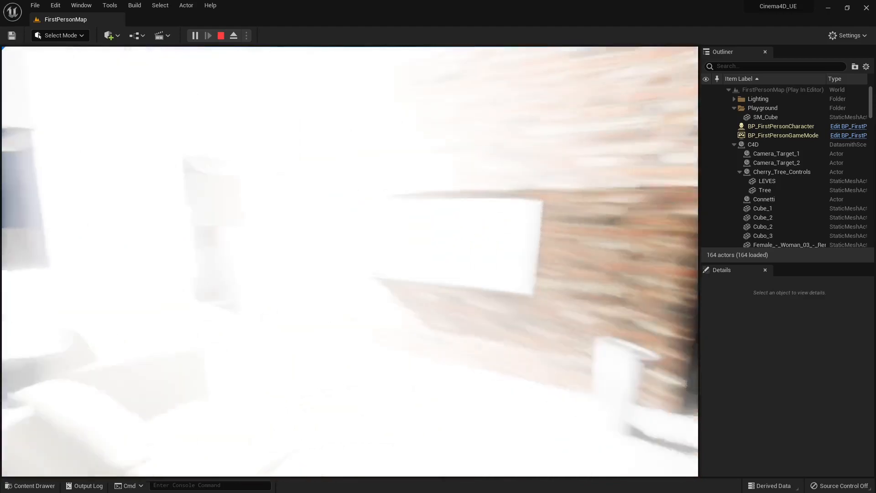
key(w)
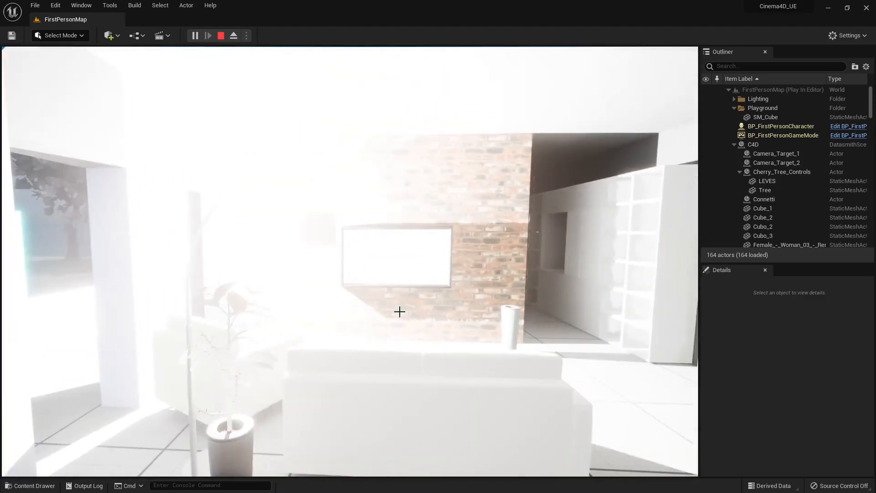
key(Escape)
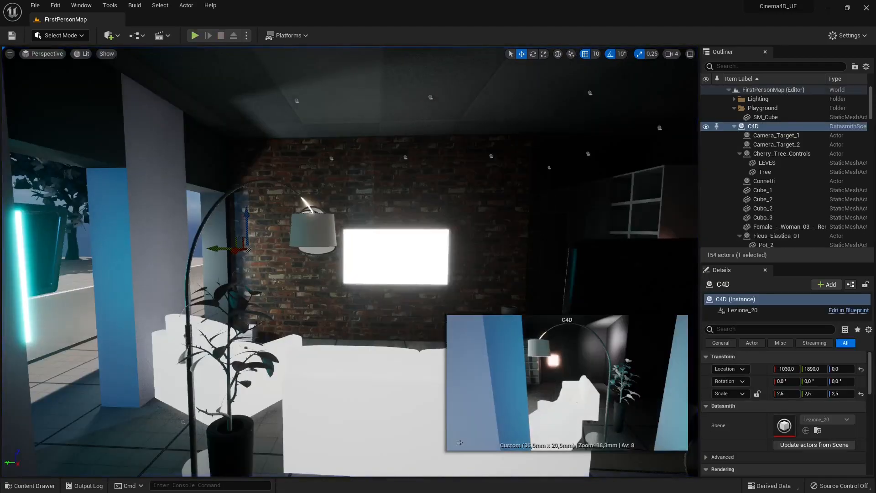
key(w)
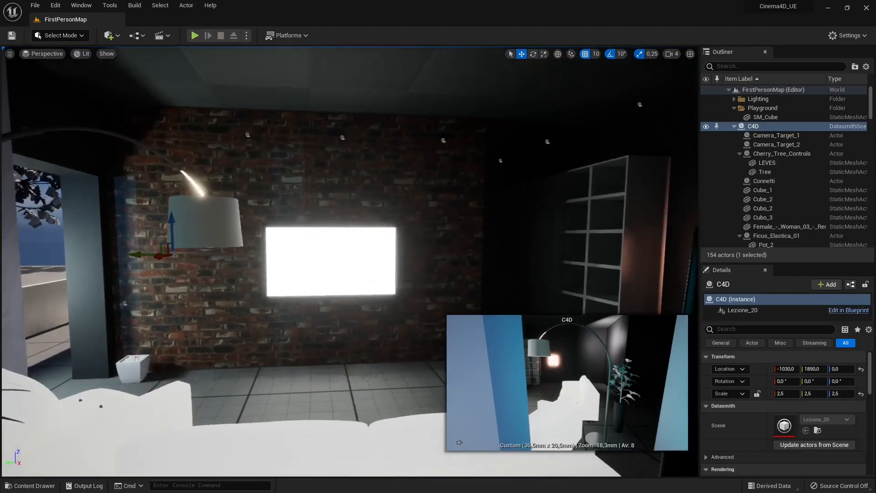
key(a)
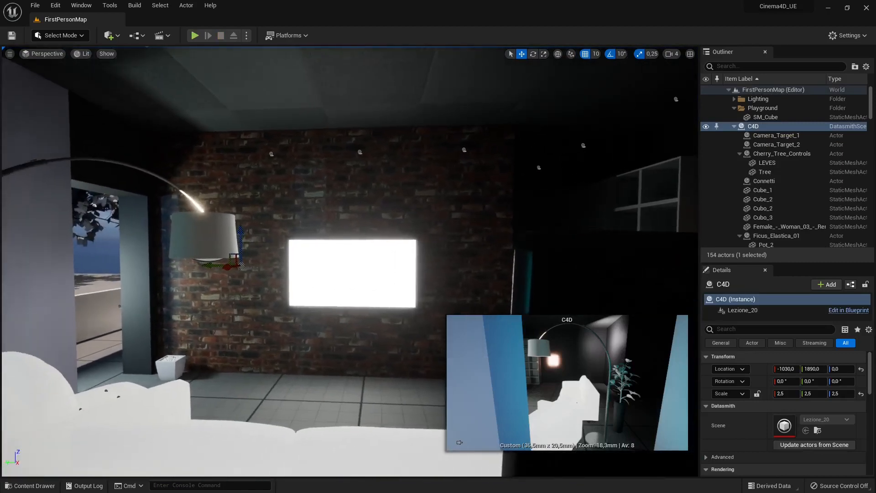
key(s)
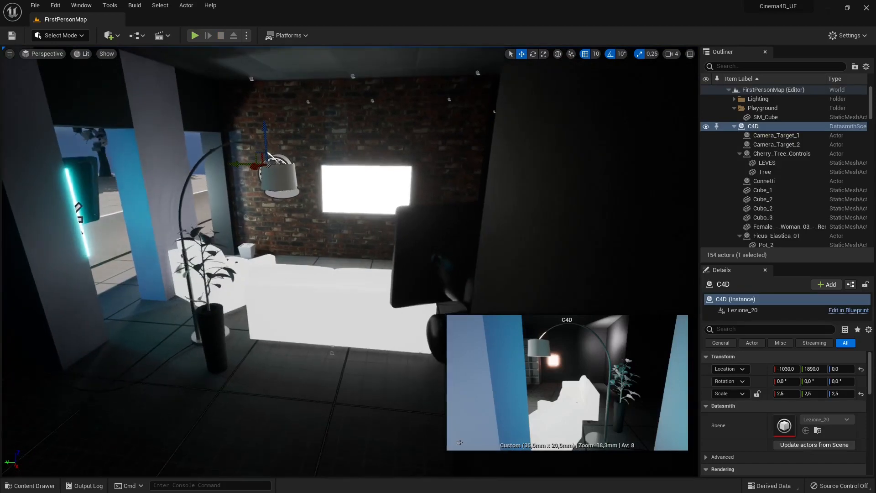
key(s)
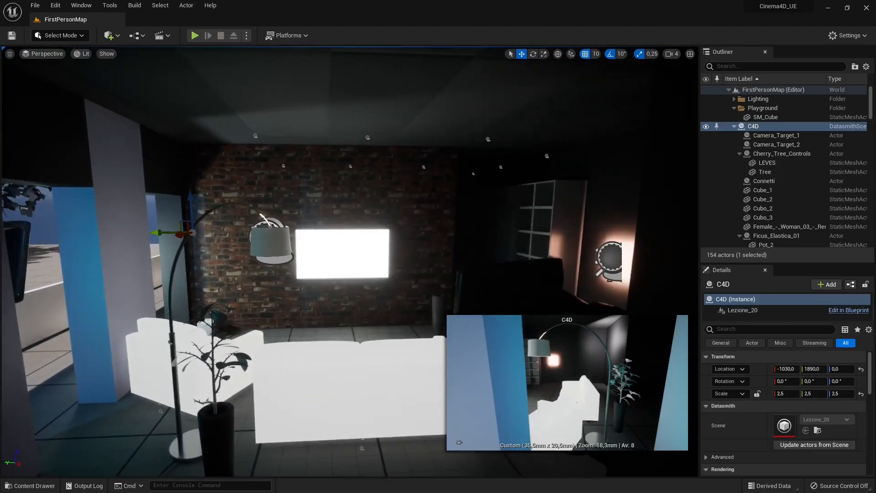